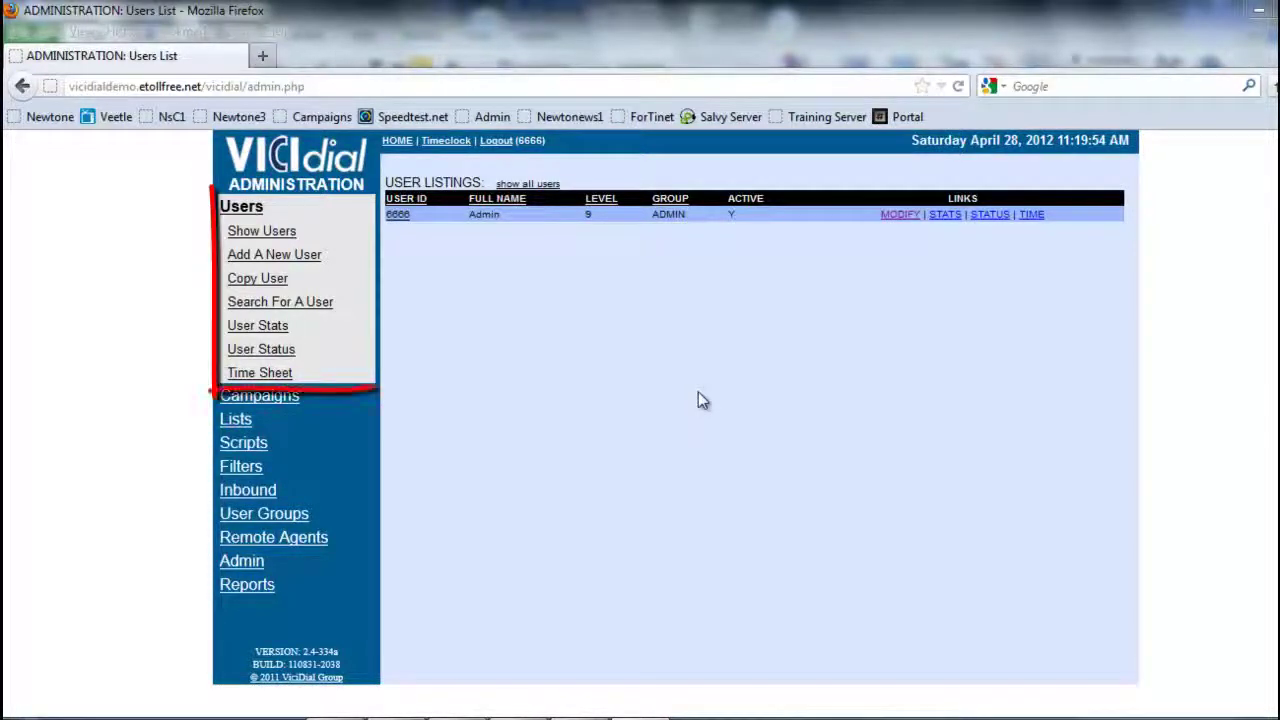
Open Add A New User and enter user number 6000, a password and full name 'Test Agent'.
click(246, 230)
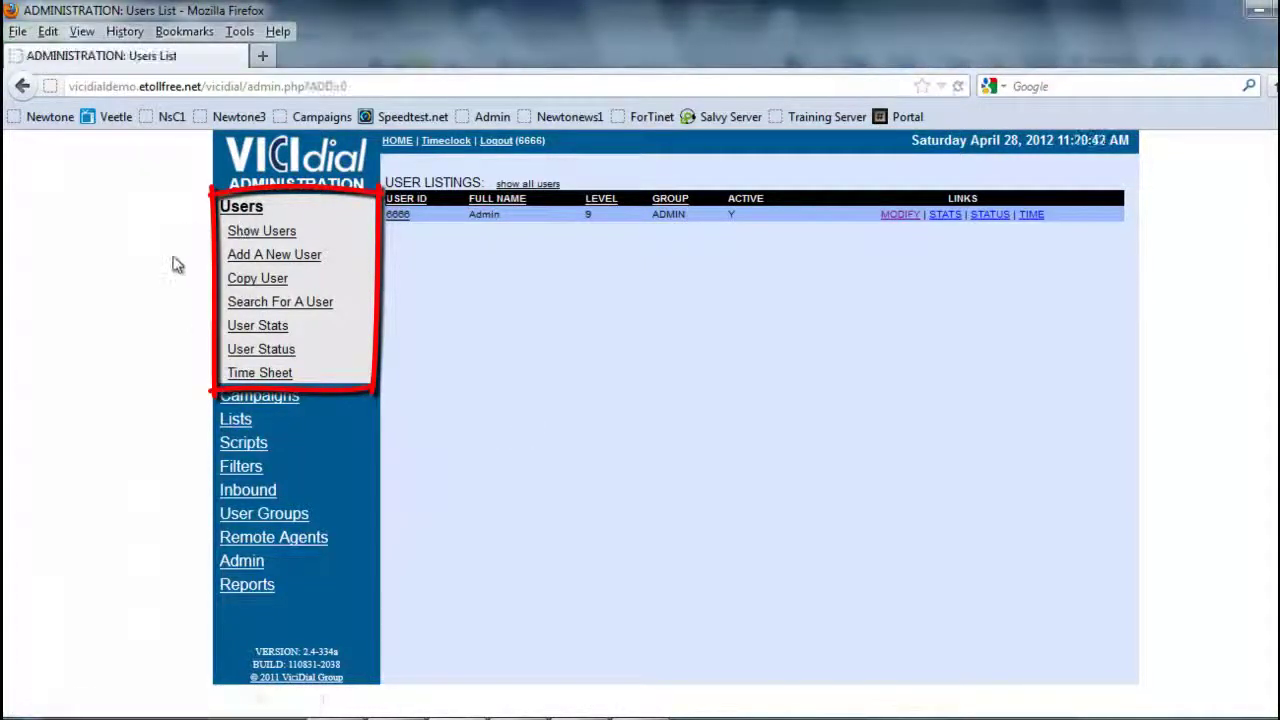
click(305, 255)
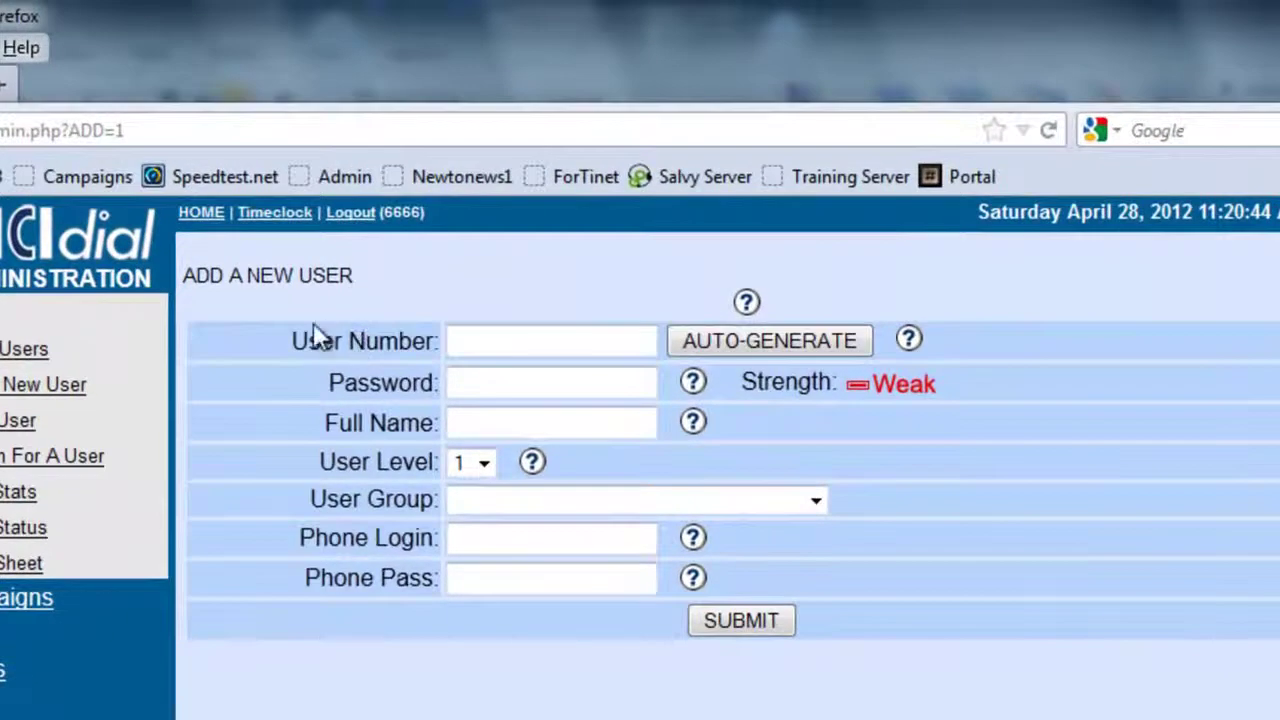
click(470, 345)
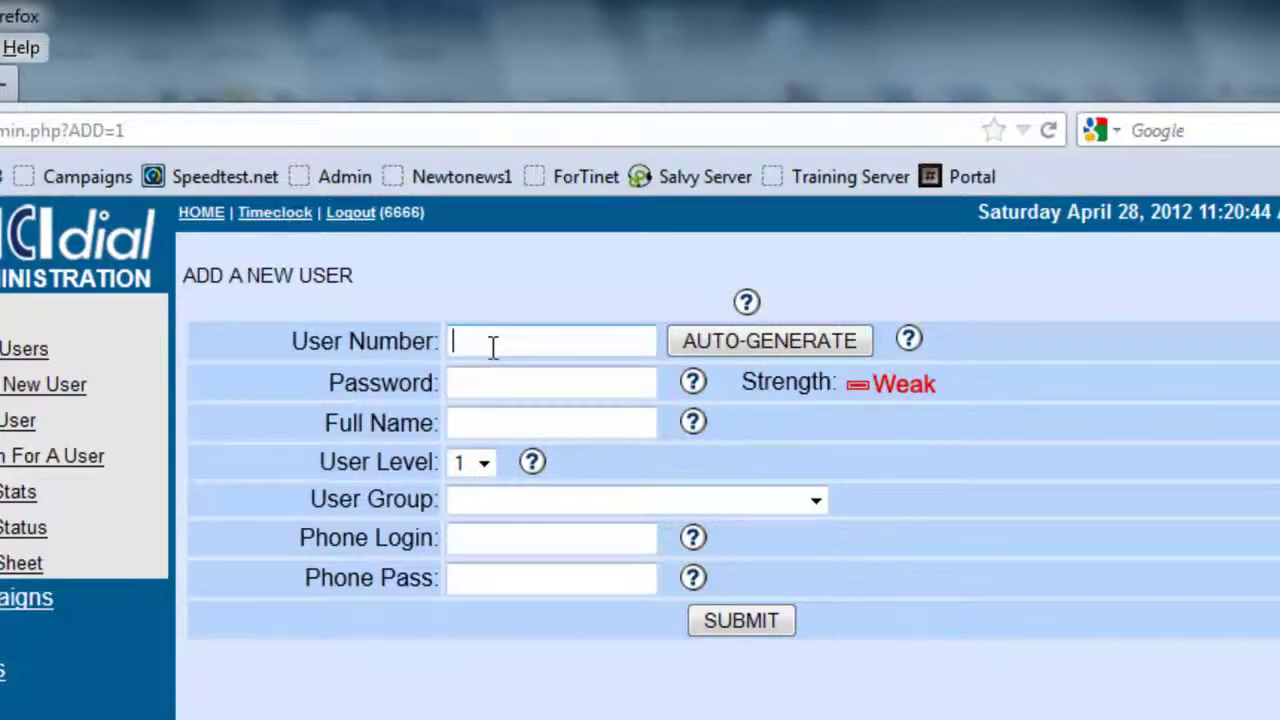
text(6000)
key(Tab)
key(Tab)
key(Tab)
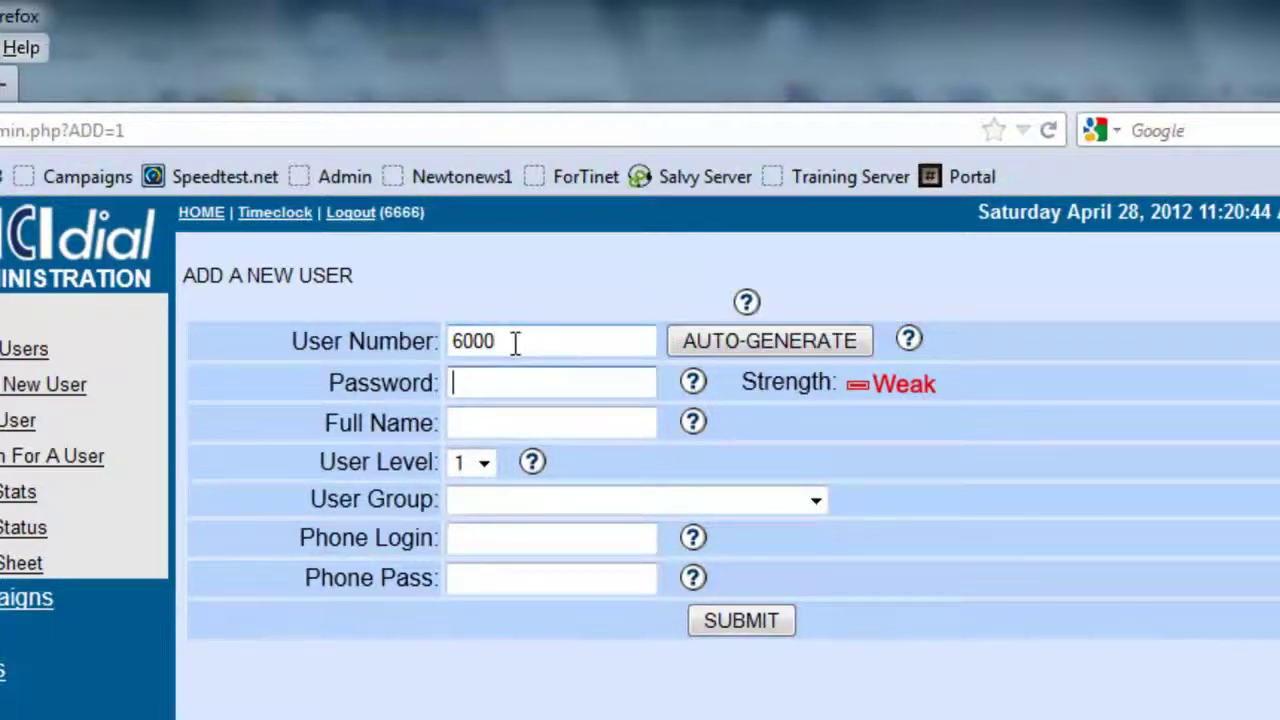
text(Password)
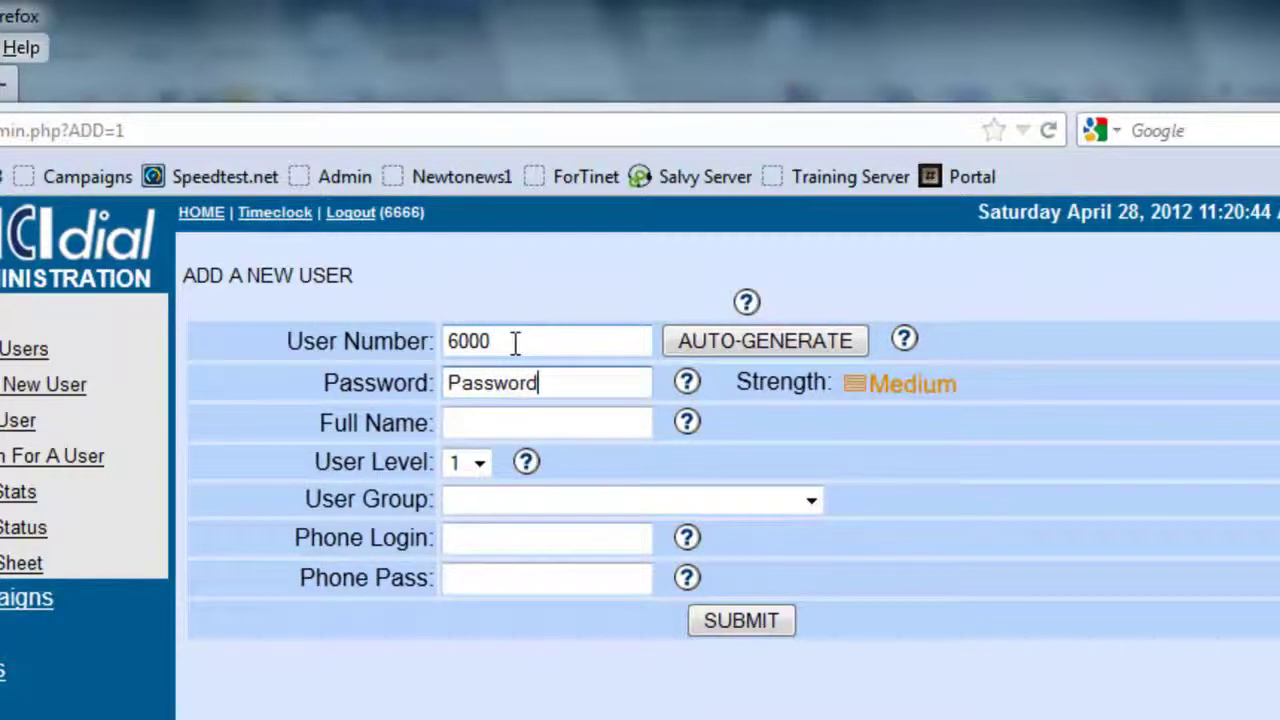
click(551, 421)
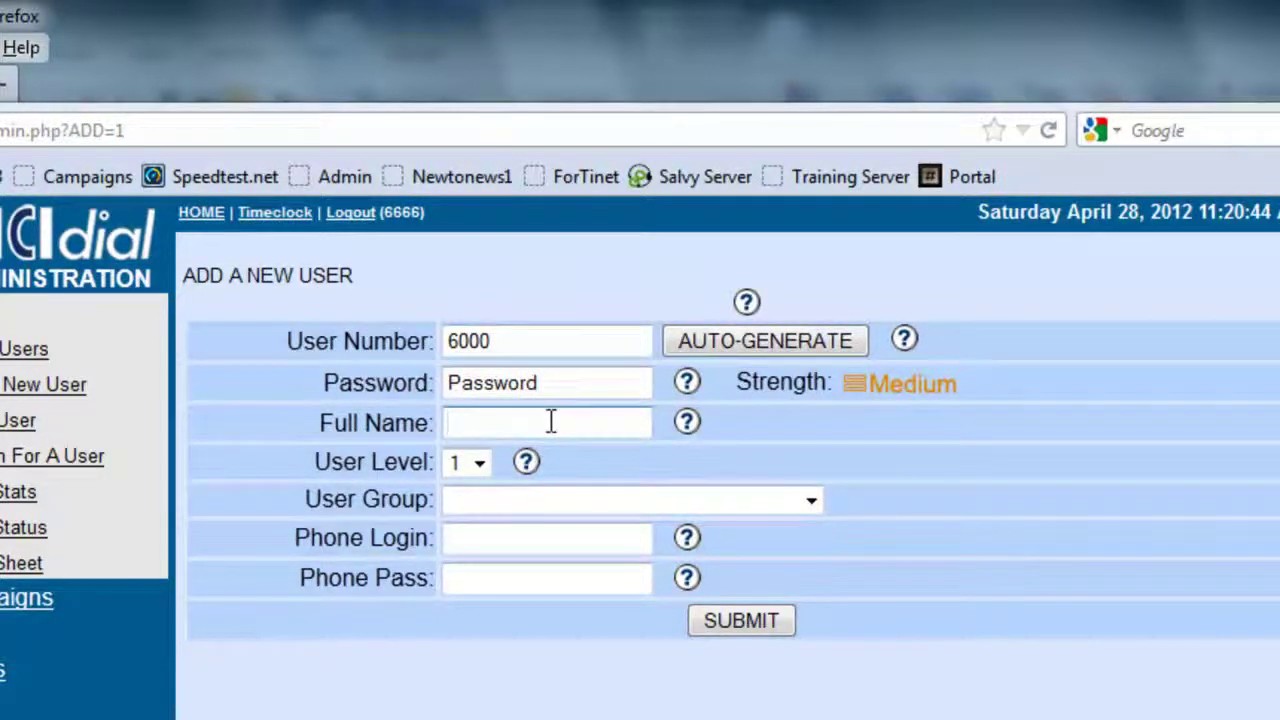
text(Test Agent)
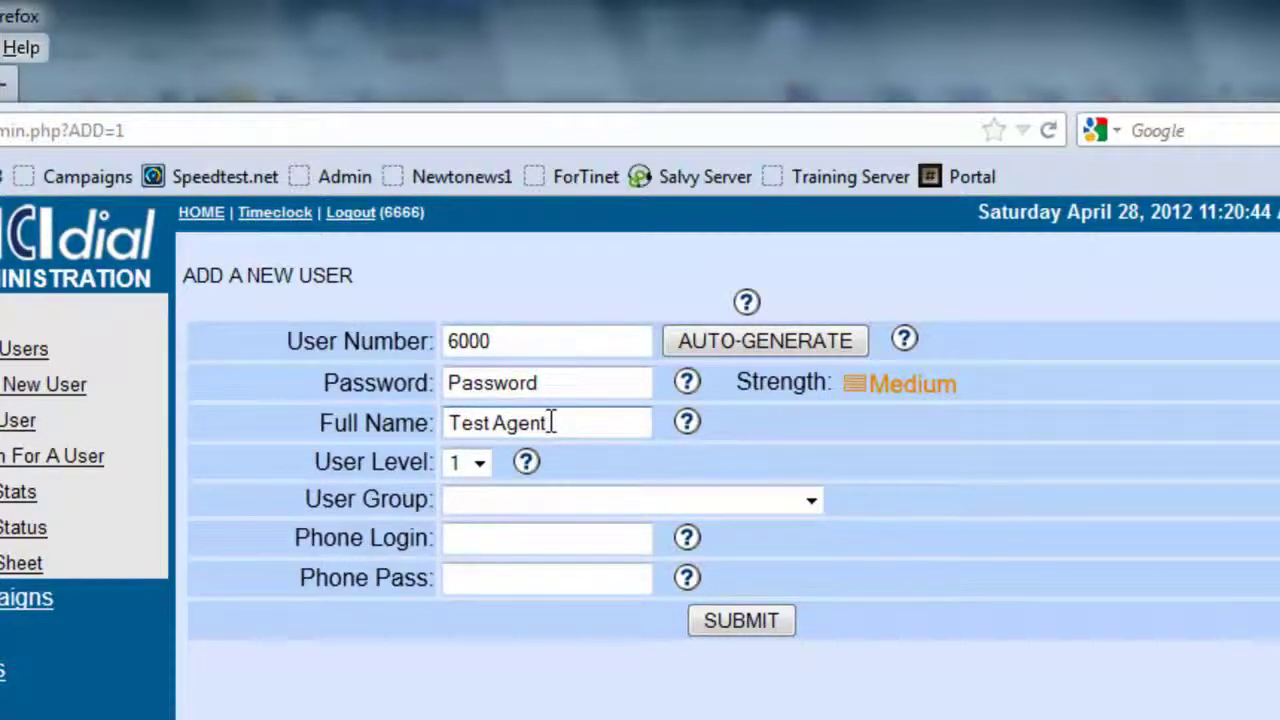
click(479, 463)
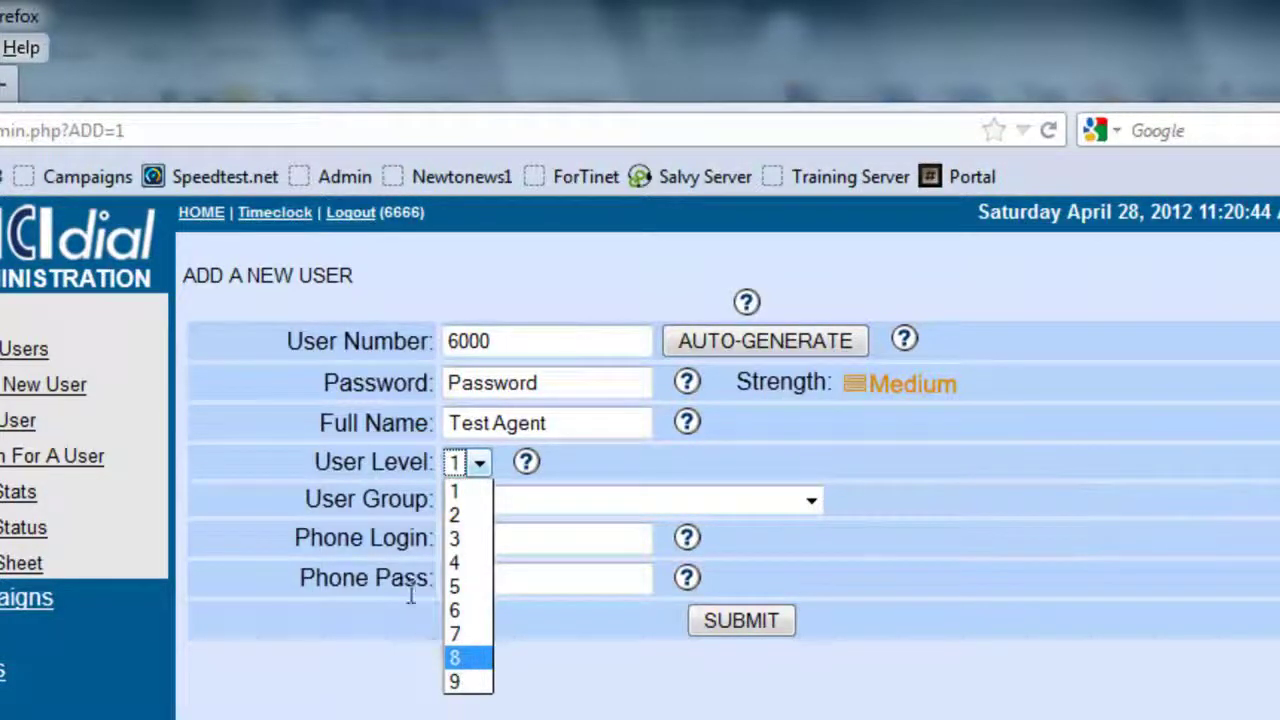
Keep user level 1 and assign the user to the SALES_OUT group.
click(475, 465)
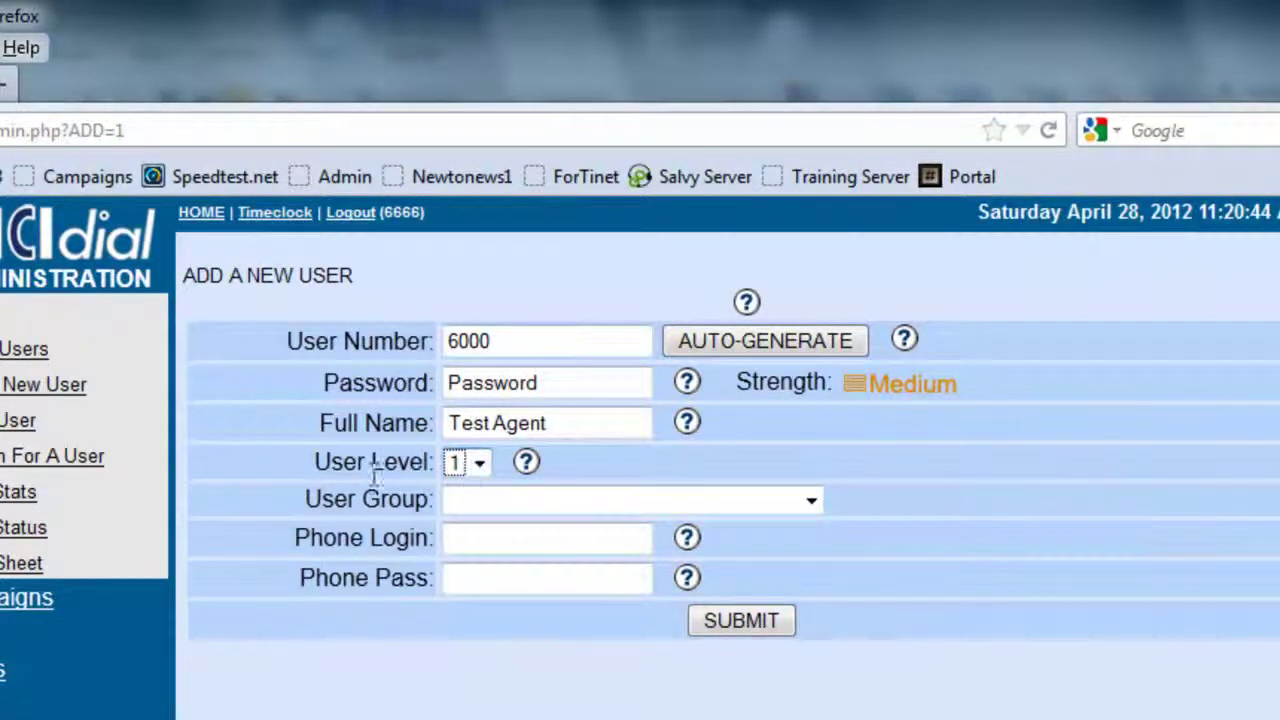
click(455, 505)
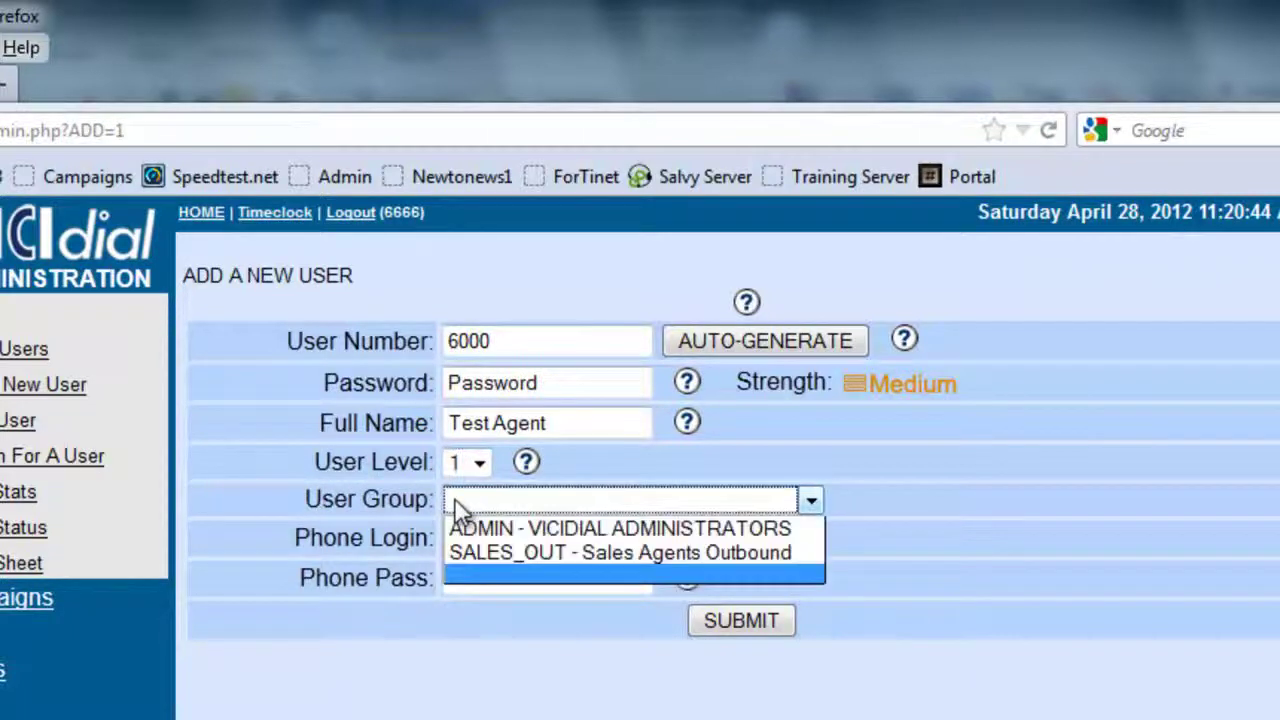
click(486, 546)
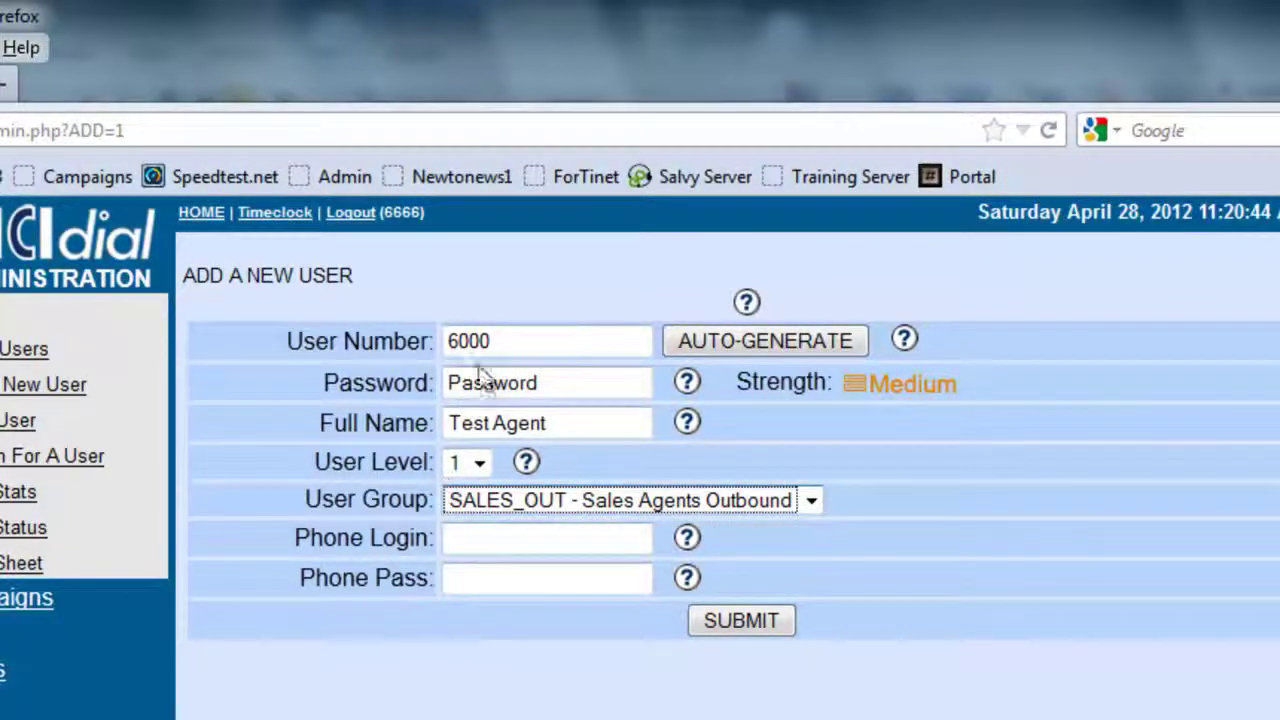
Enter phone login 6000 and a phone password.
click(458, 538)
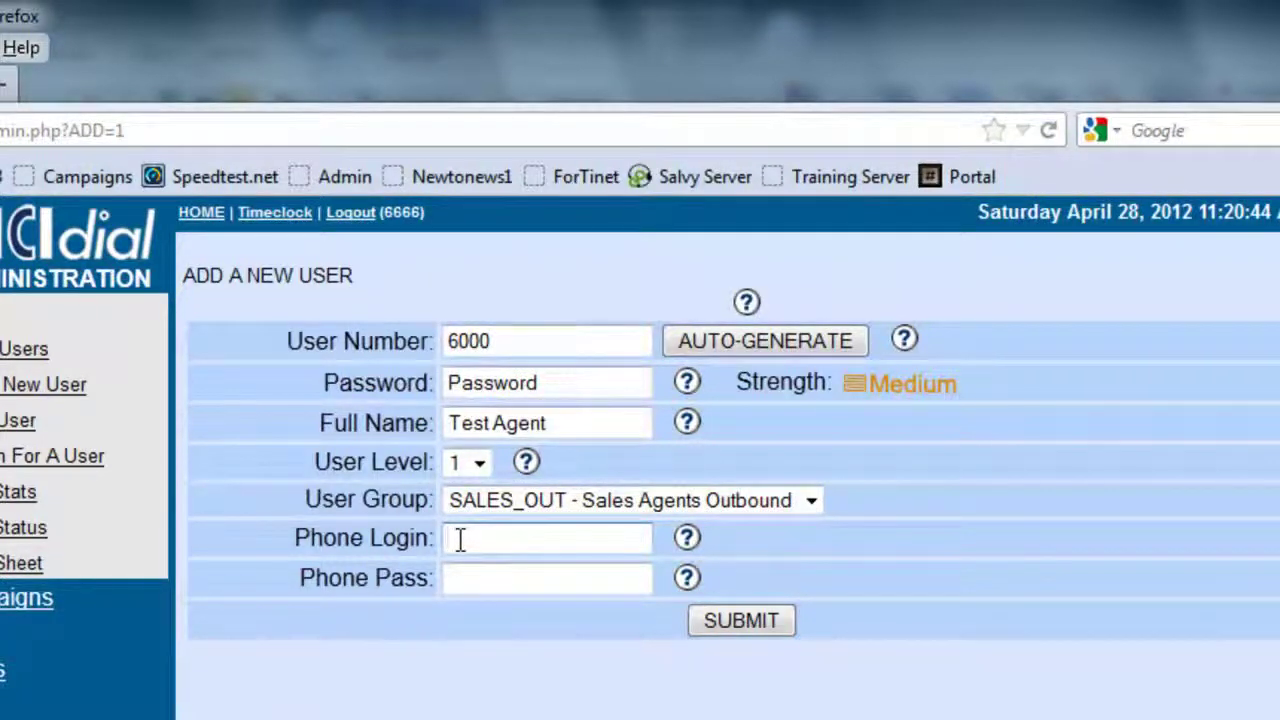
text(6000)
key(Tab)
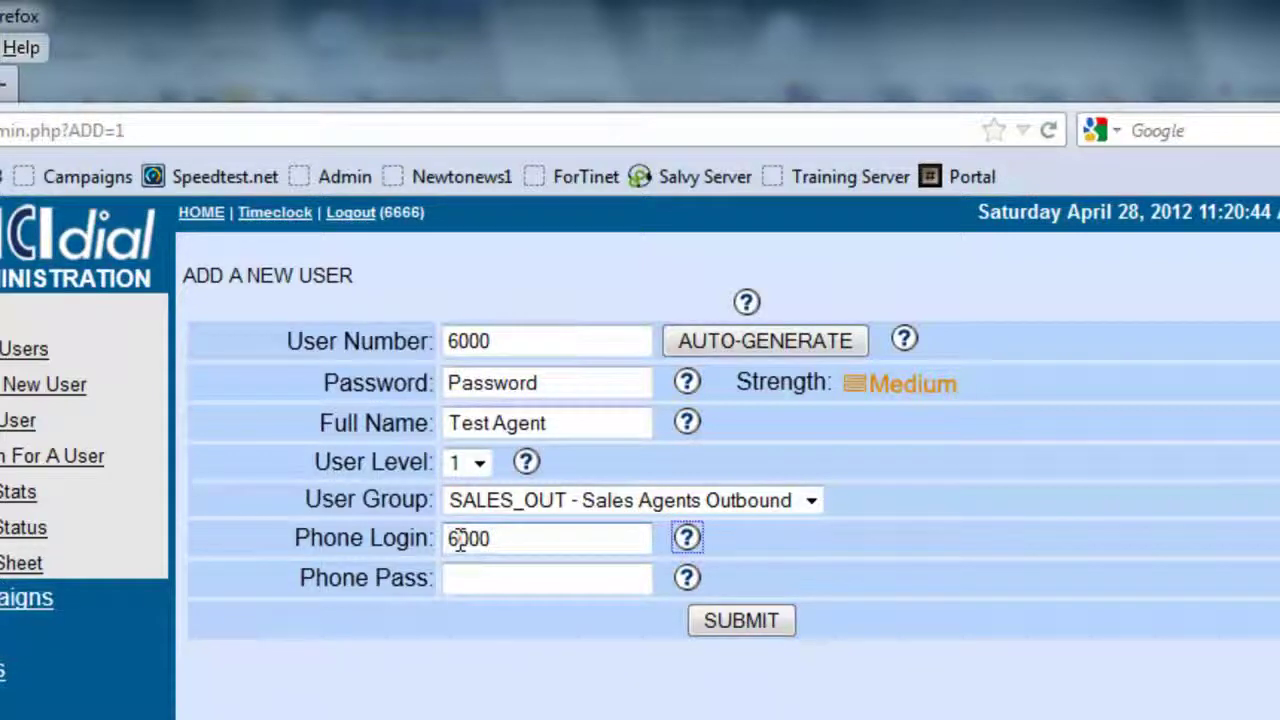
key(Tab)
text(Password)
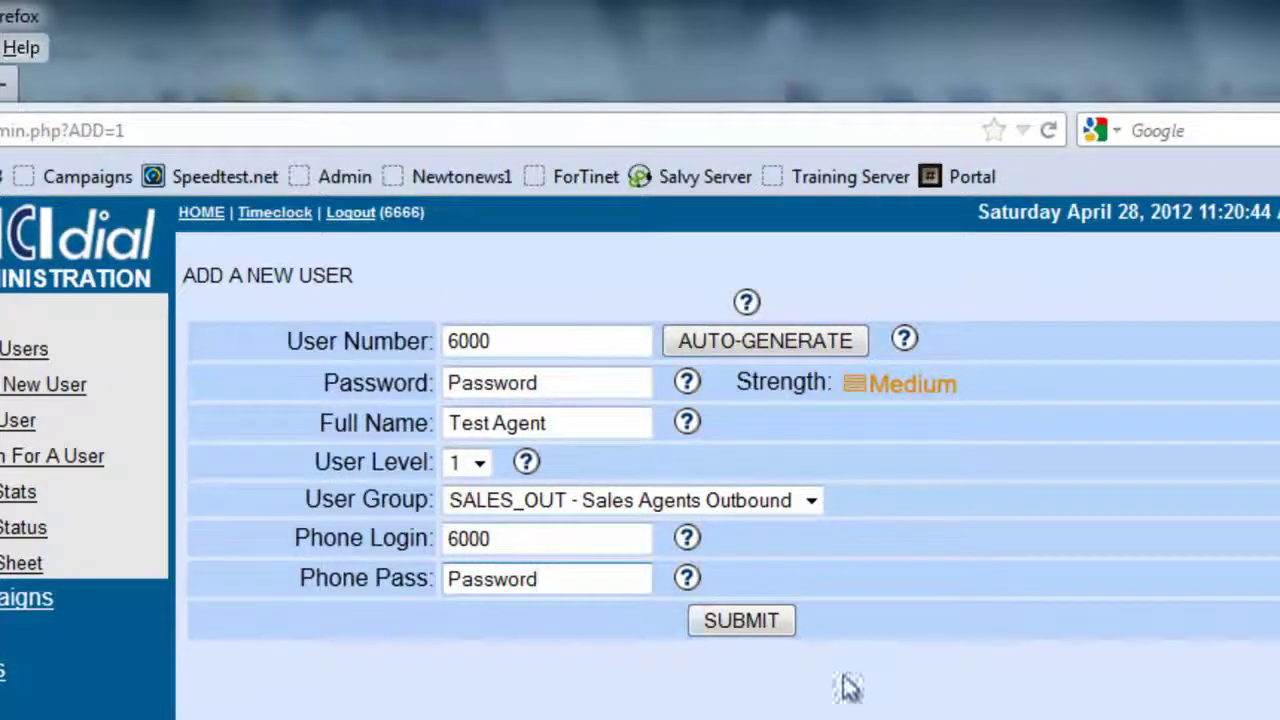
Submit new user 6000 and scroll down to the Agent Interface Options section.
click(759, 621)
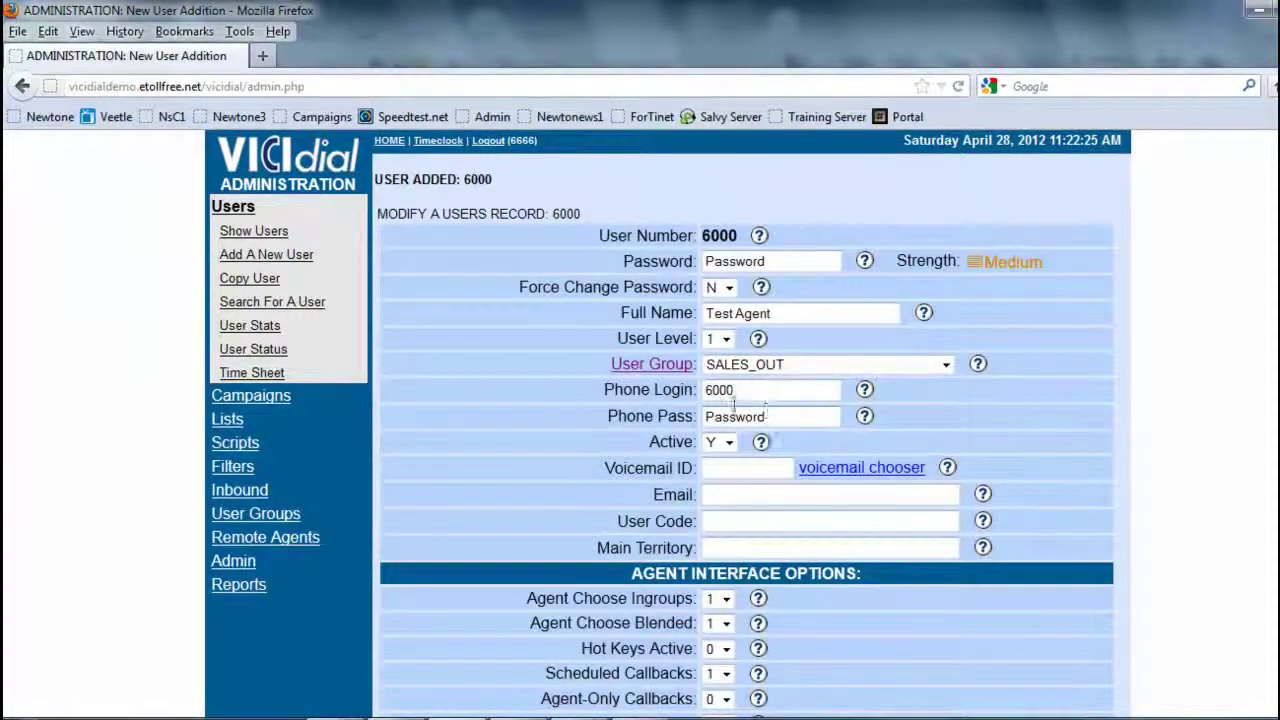
scroll(630, 375, down, 2)
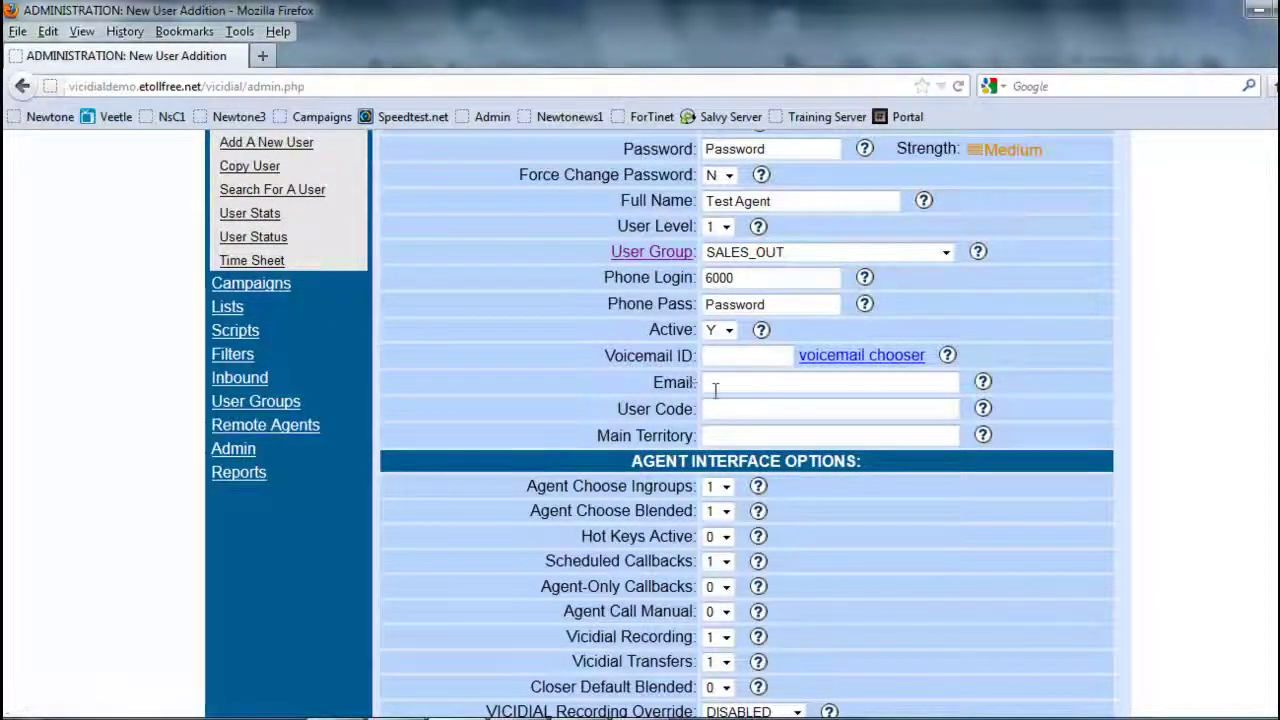
scroll(680, 424, down, 2)
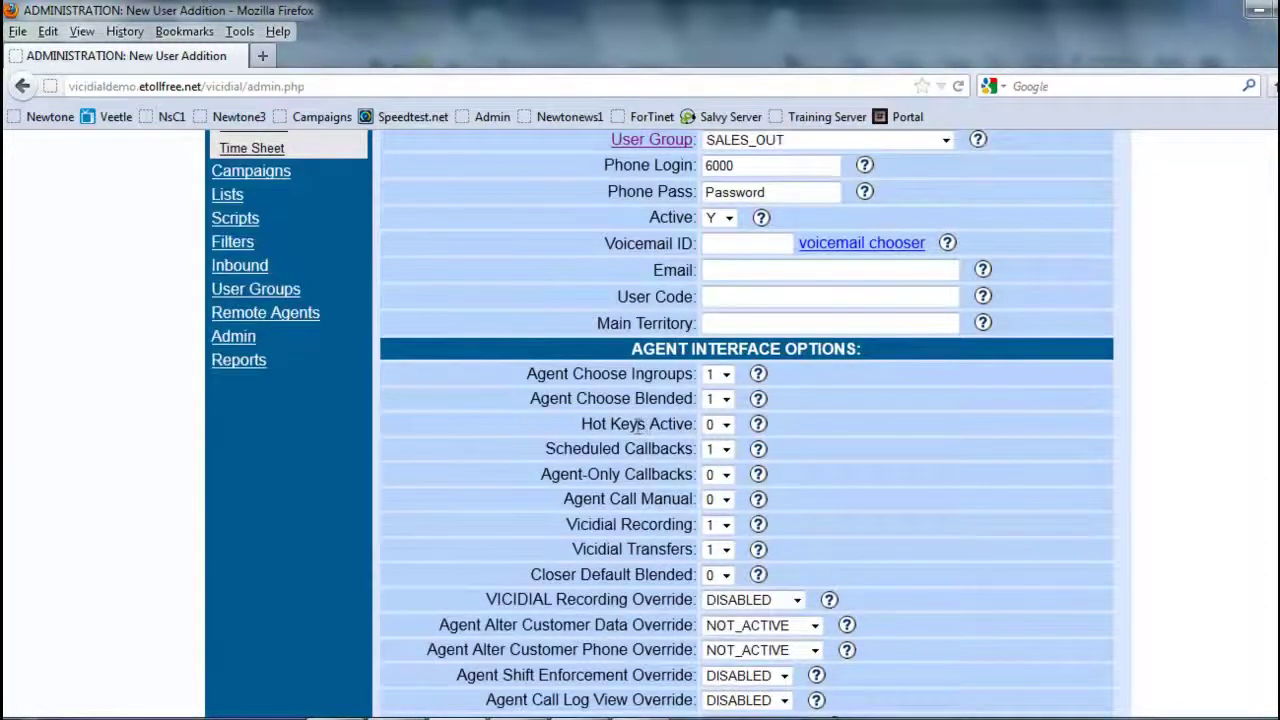
scroll(638, 424, down, 4)
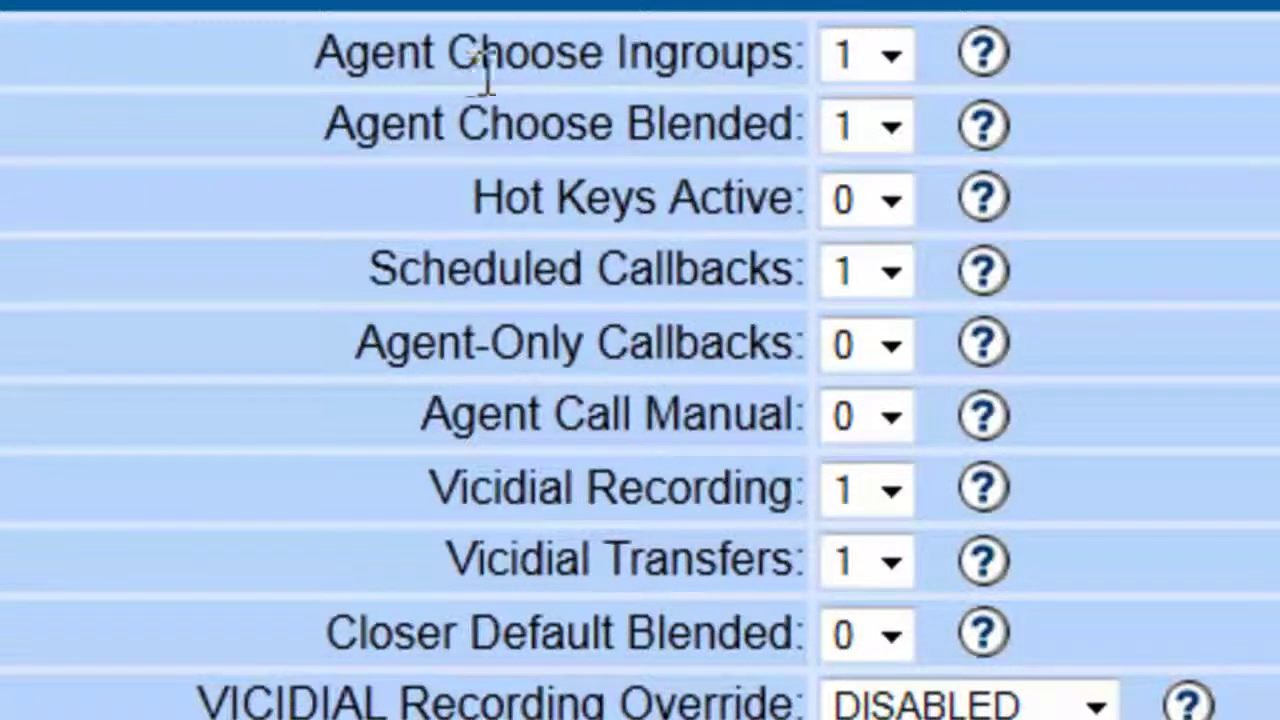
Set Agent Choose Ingroups and Agent Choose Blended to 0.
click(873, 70)
click(866, 110)
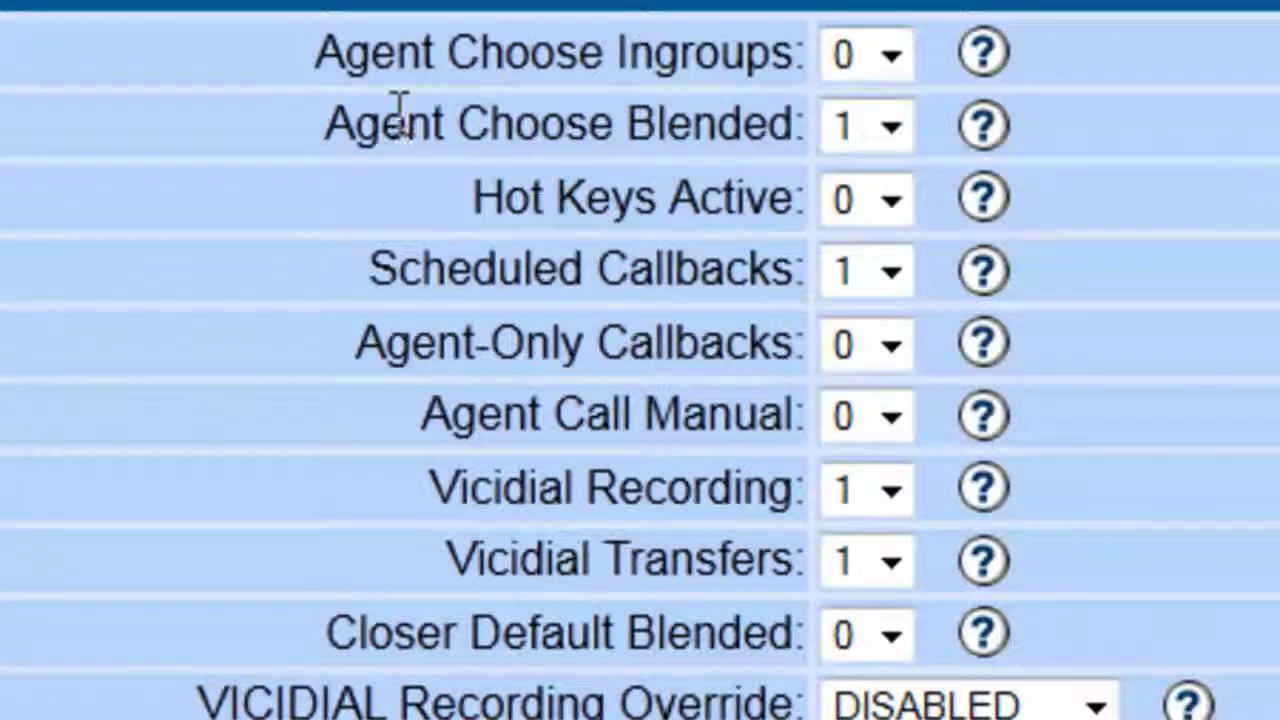
click(878, 138)
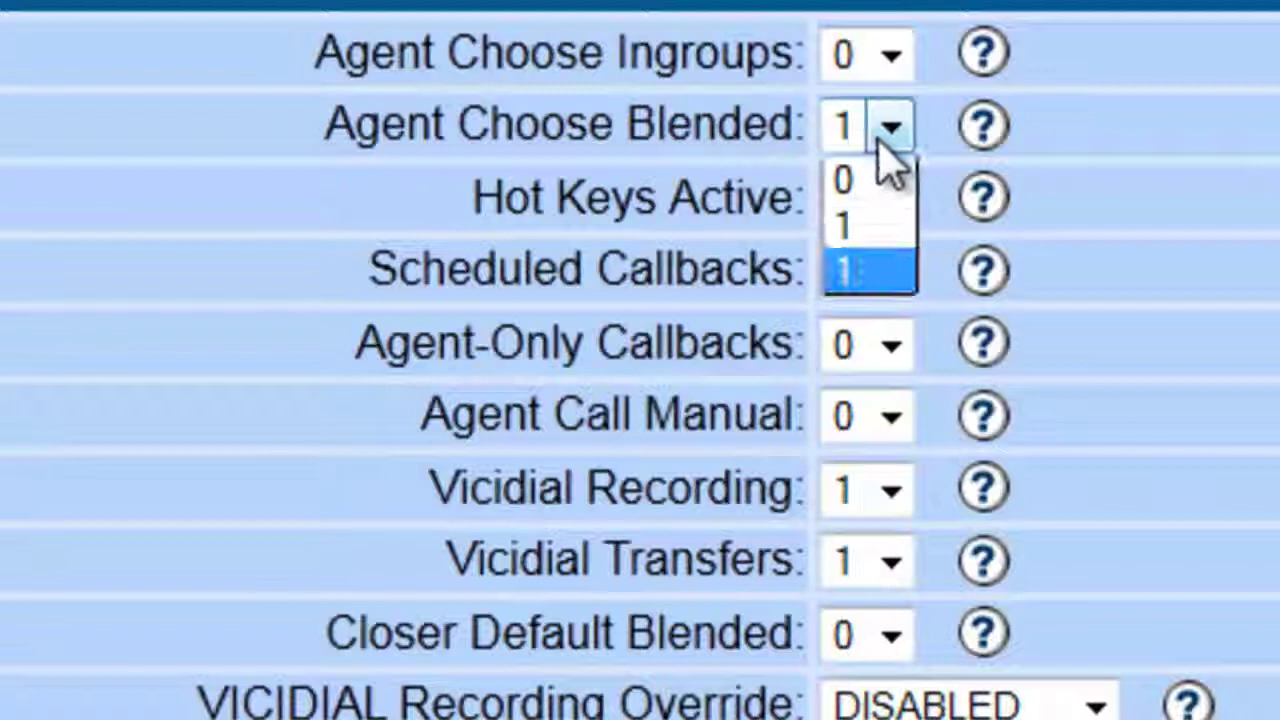
click(845, 174)
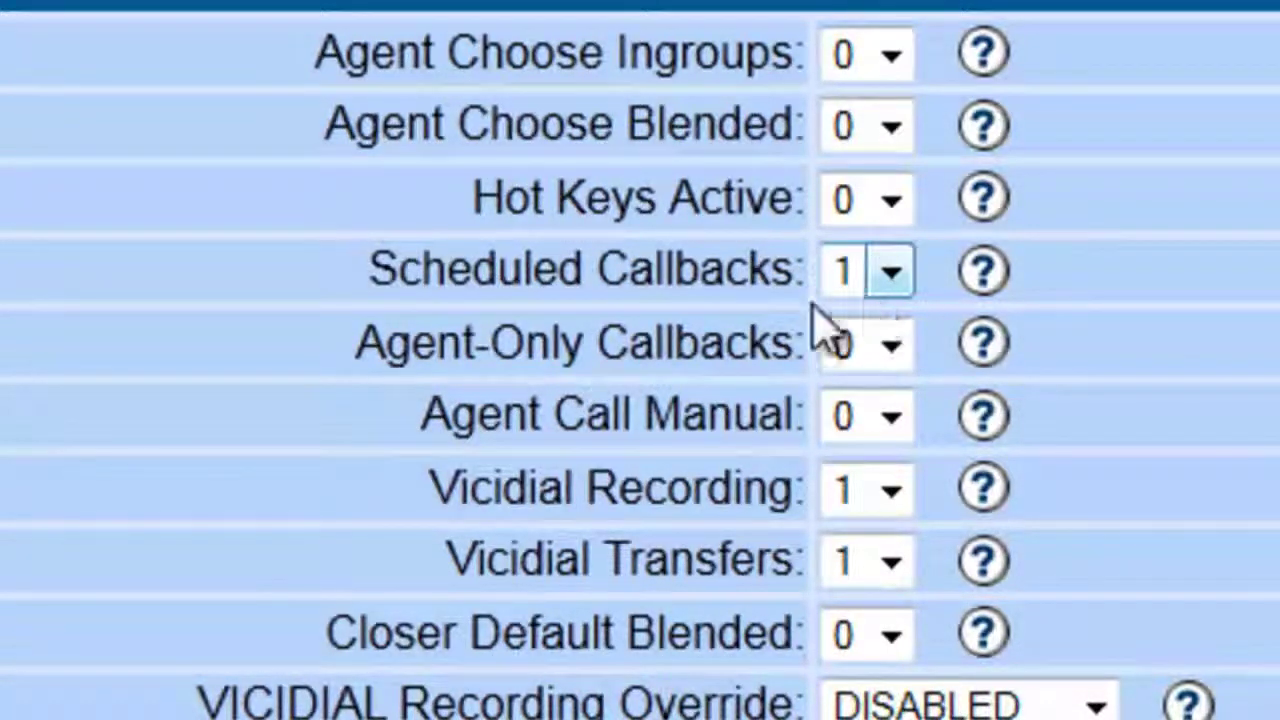
Set Agent-Only Callbacks, Agent Call Manual and Closer Default Blended to 1.
click(888, 345)
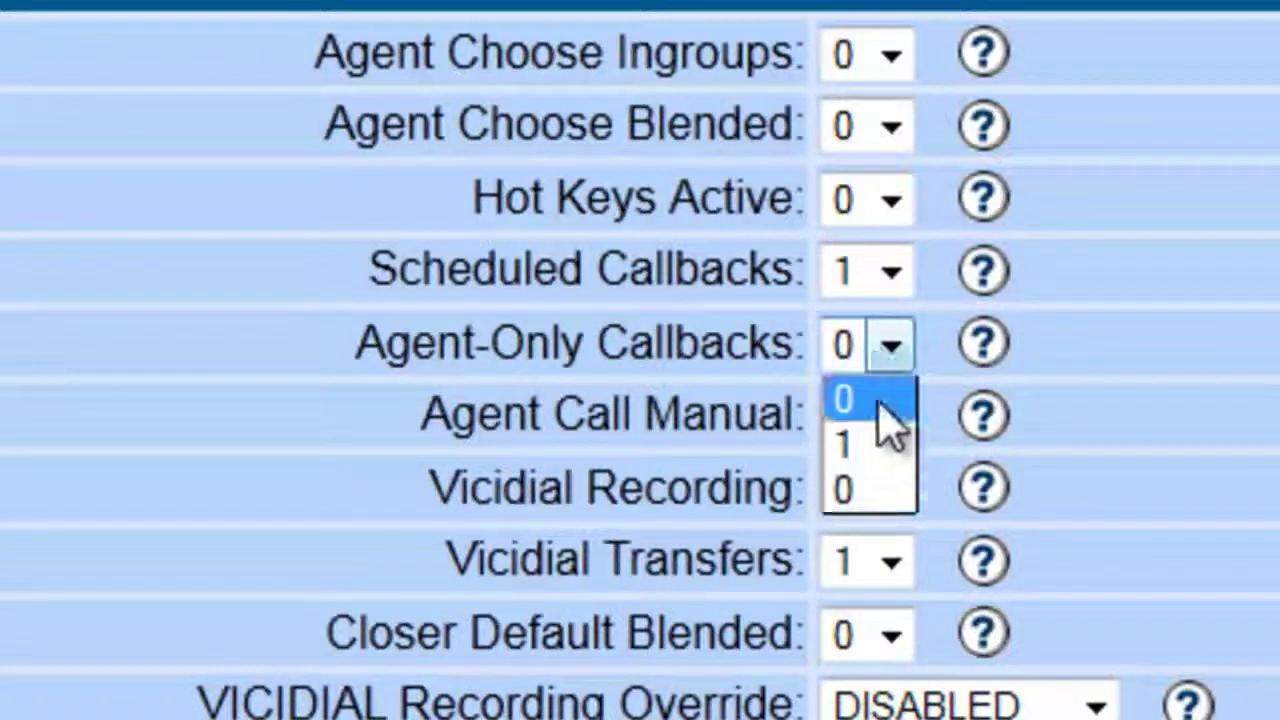
click(880, 448)
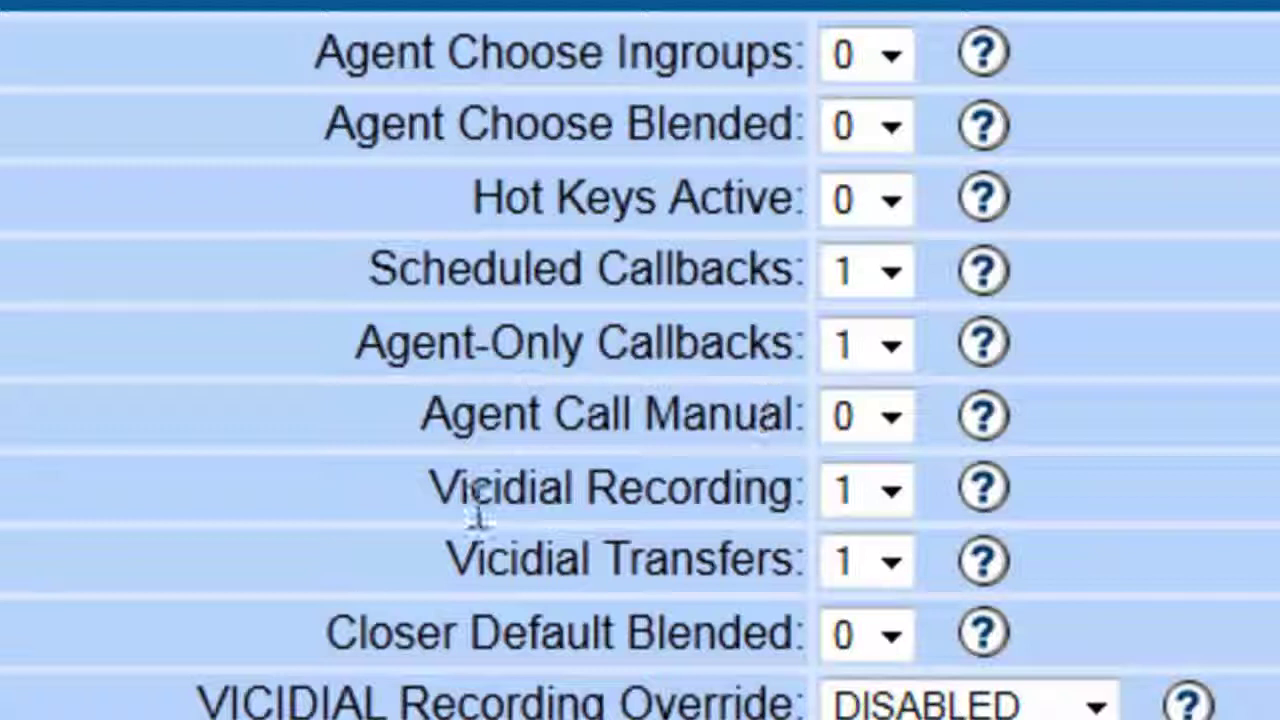
click(893, 420)
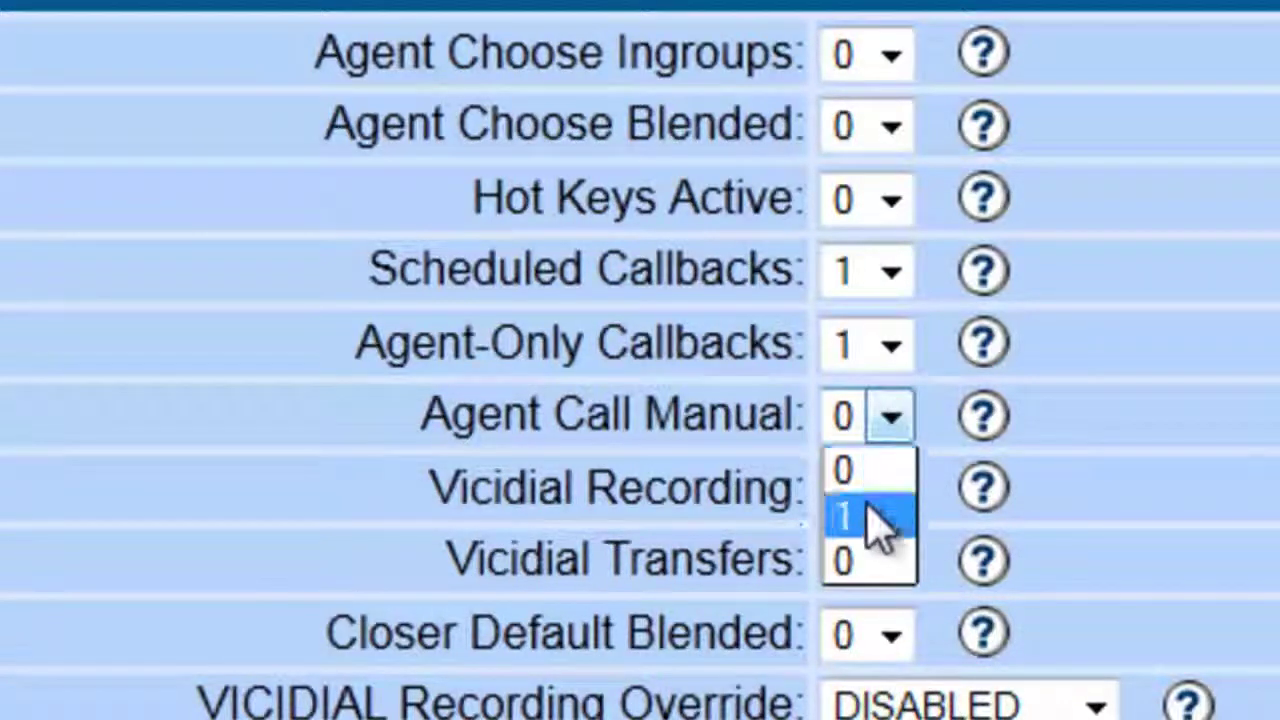
click(874, 518)
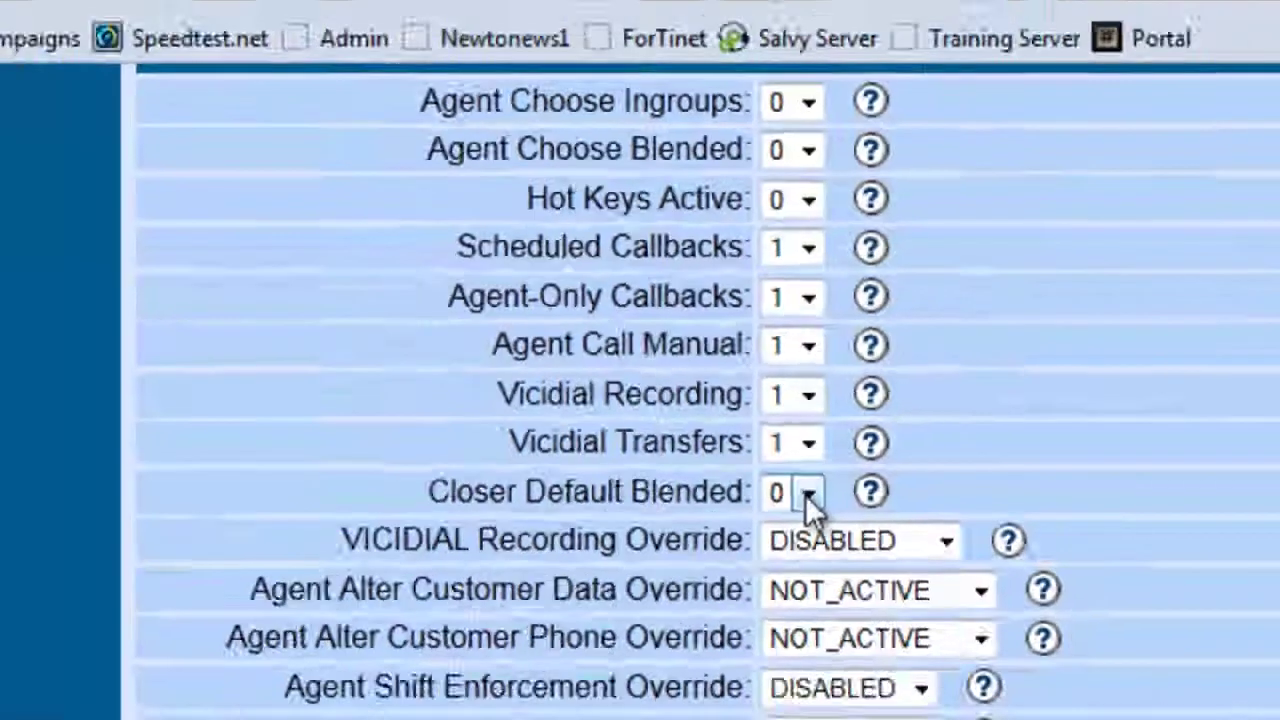
click(891, 634)
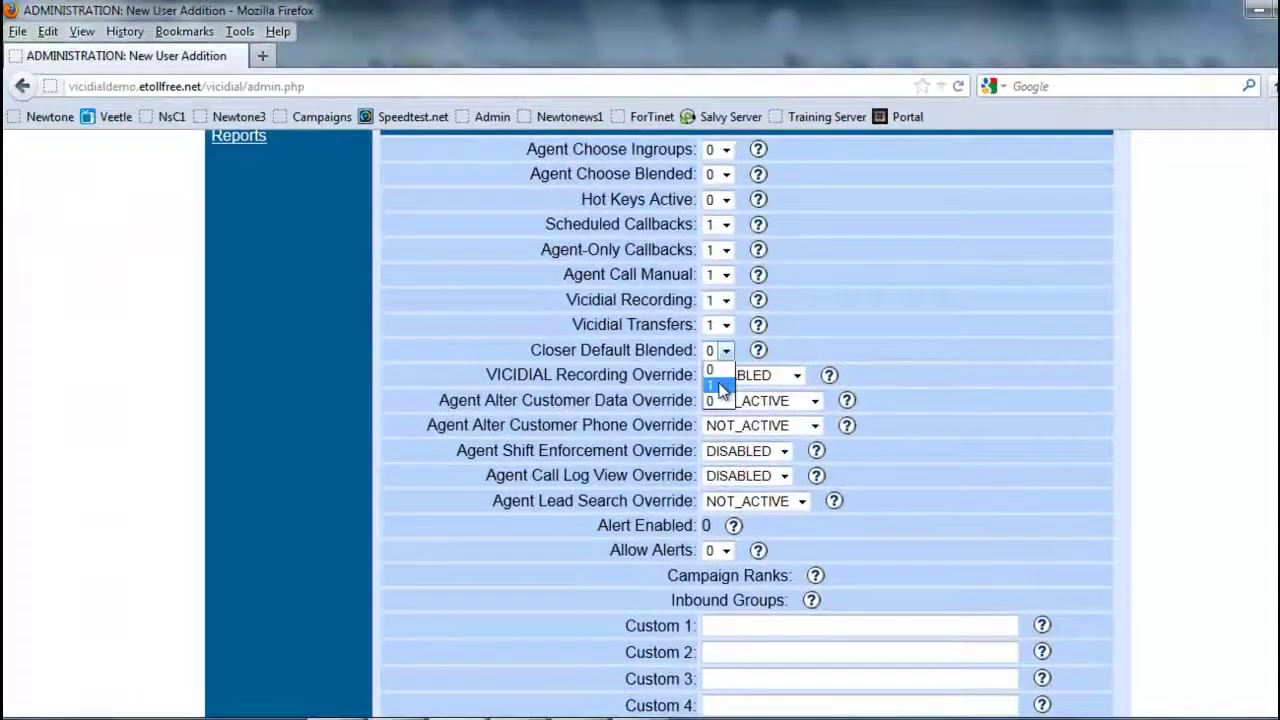
click(722, 385)
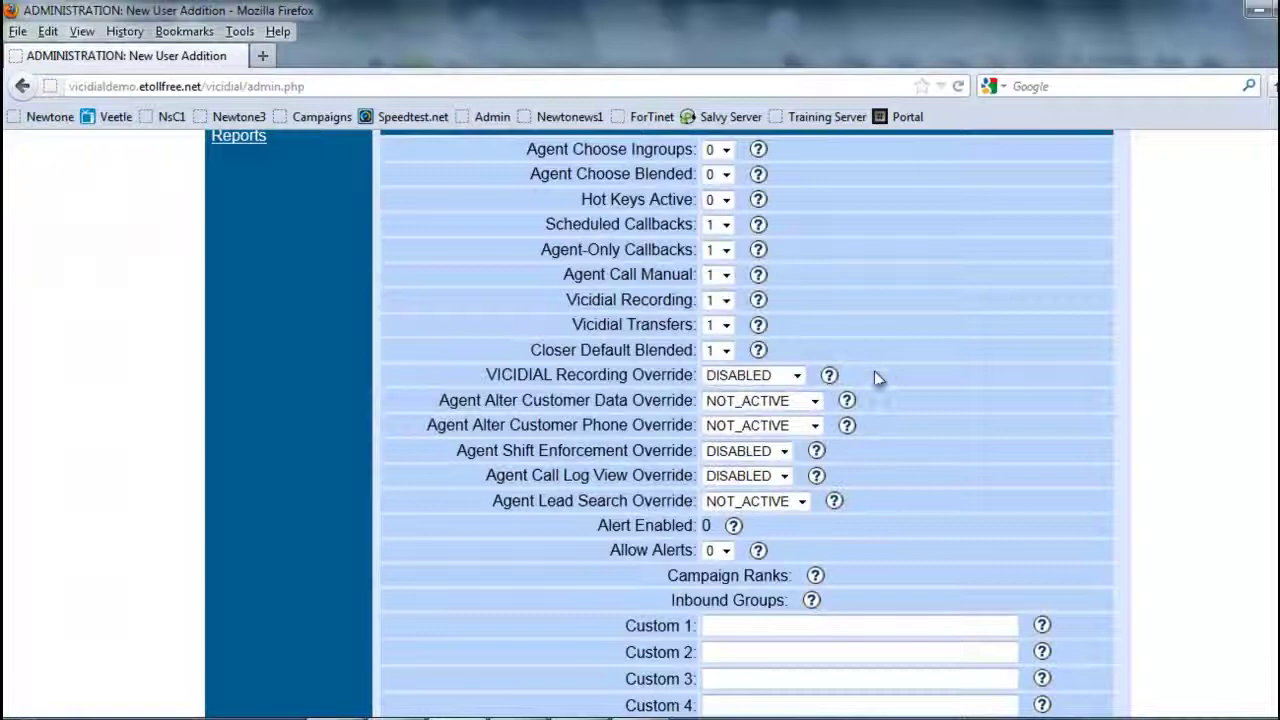
Set Agent API Access to 1 and submit the changes to user 6000.
scroll(822, 490, down, 3)
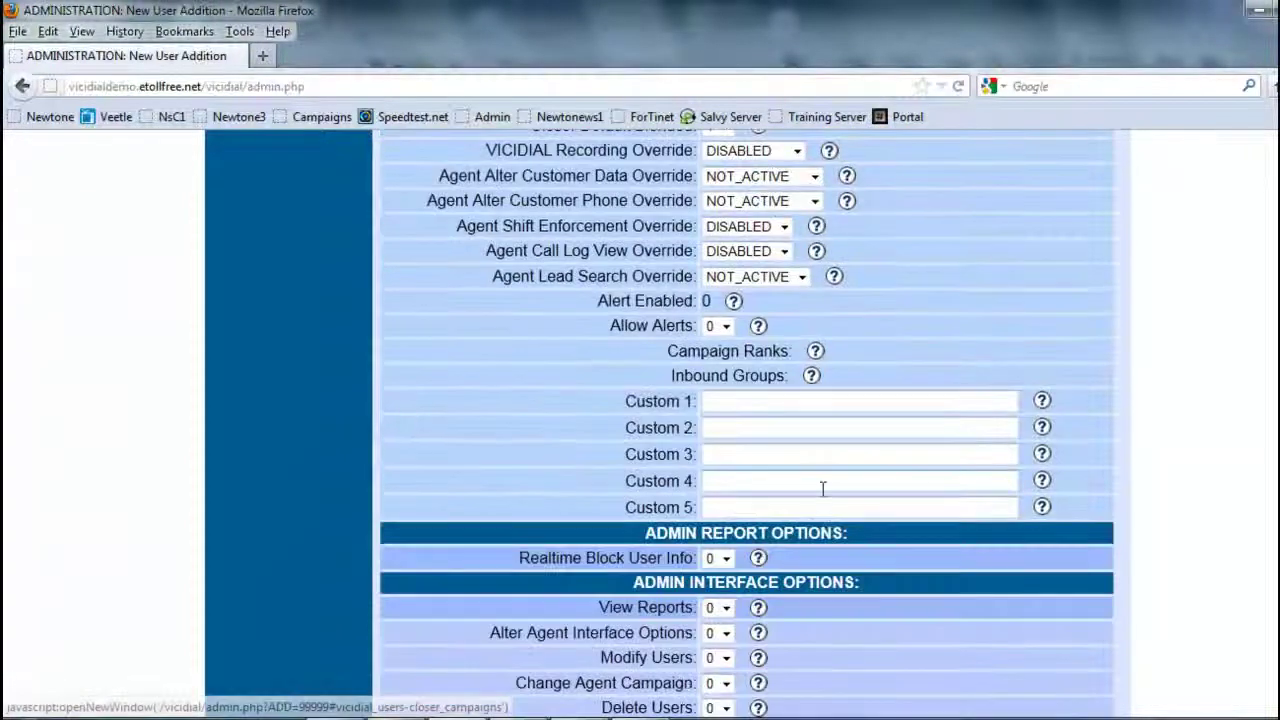
scroll(822, 481, down, 3)
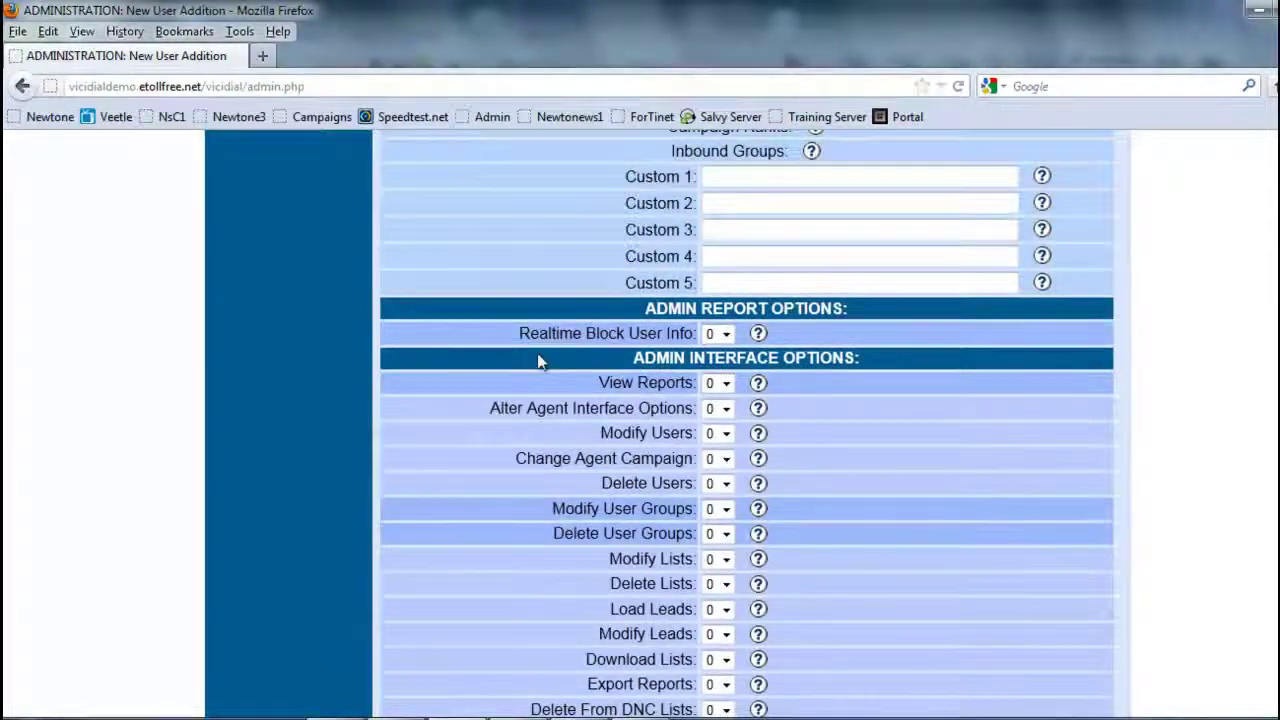
scroll(537, 360, down, 3)
scroll(680, 240, up, 3)
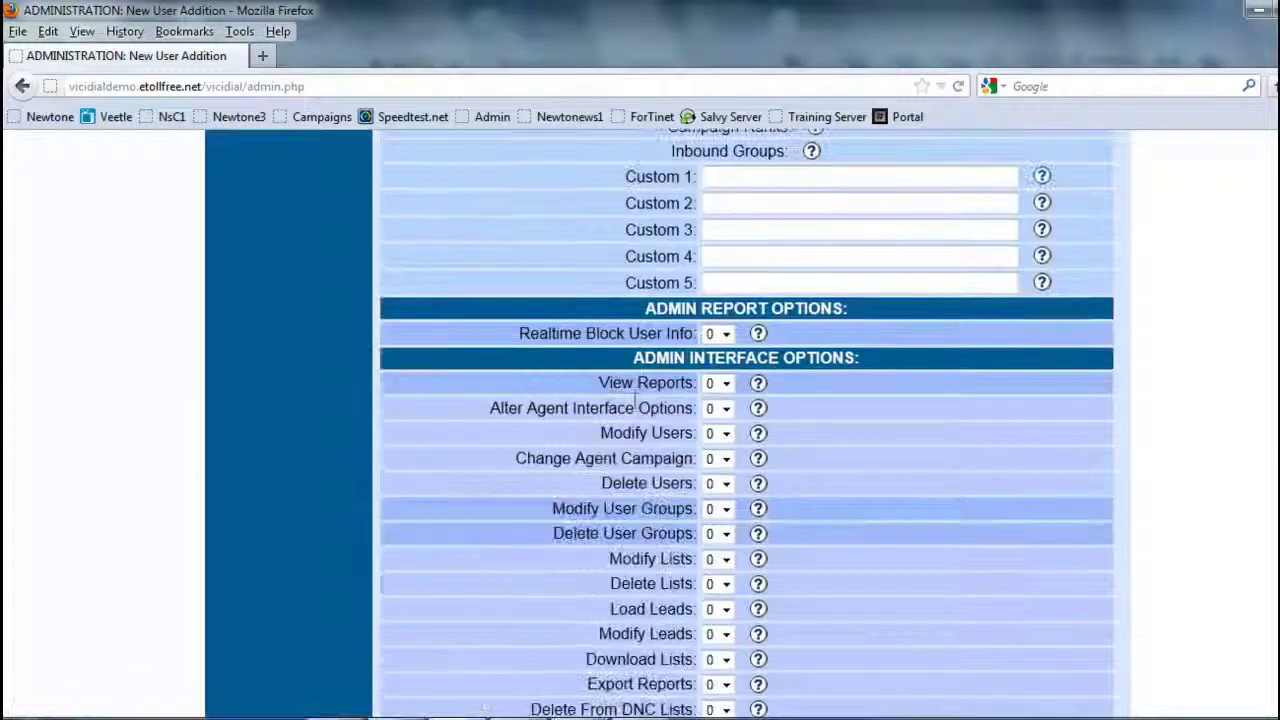
scroll(634, 403, down, 10)
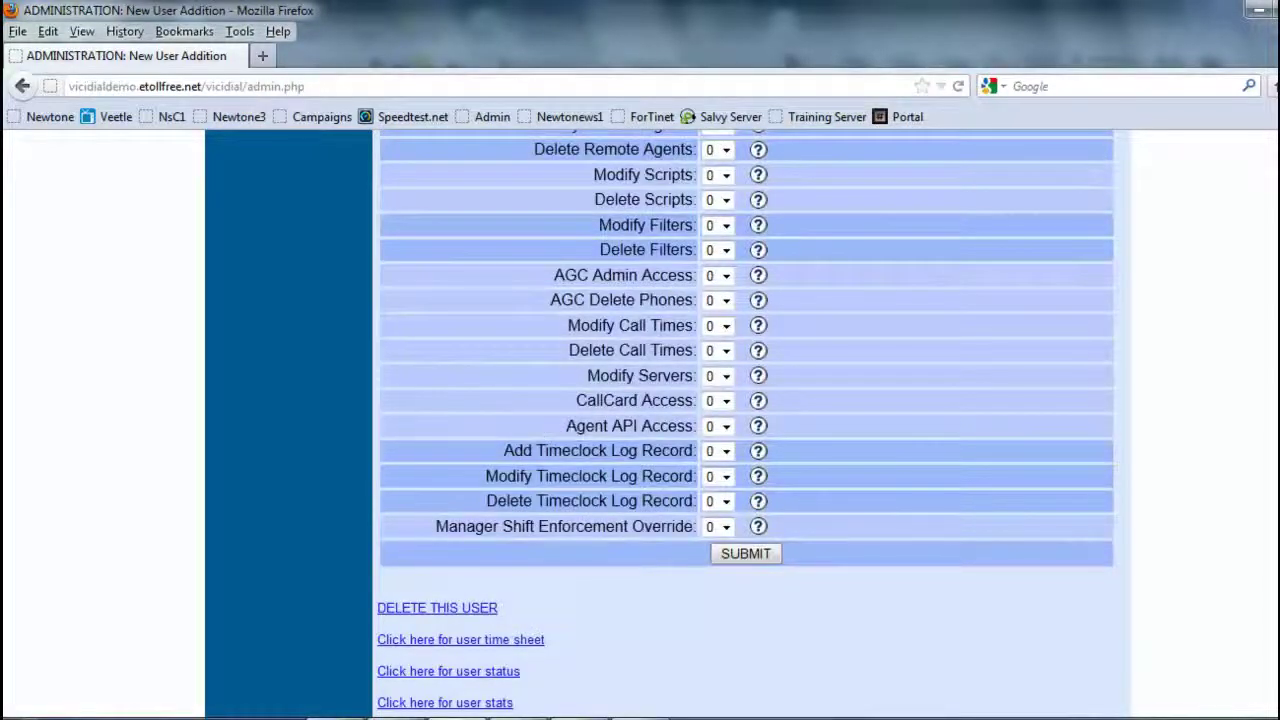
click(726, 428)
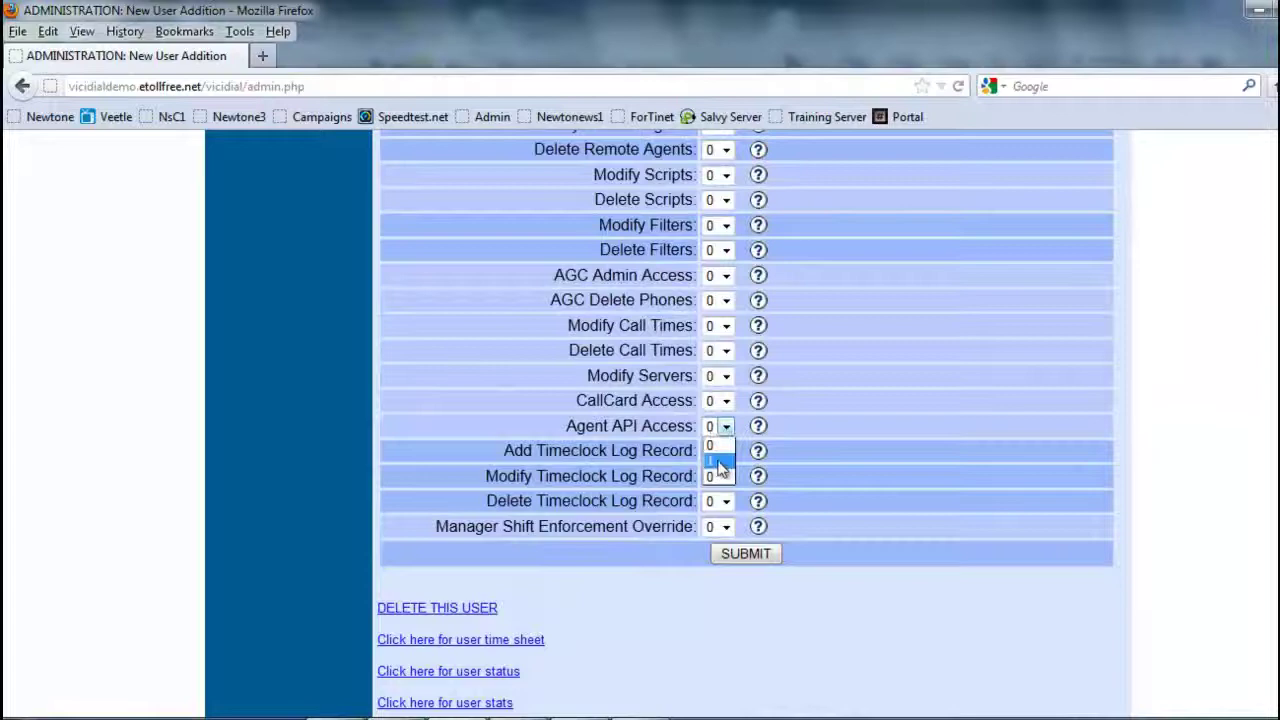
click(720, 468)
scroll(830, 460, down, 3)
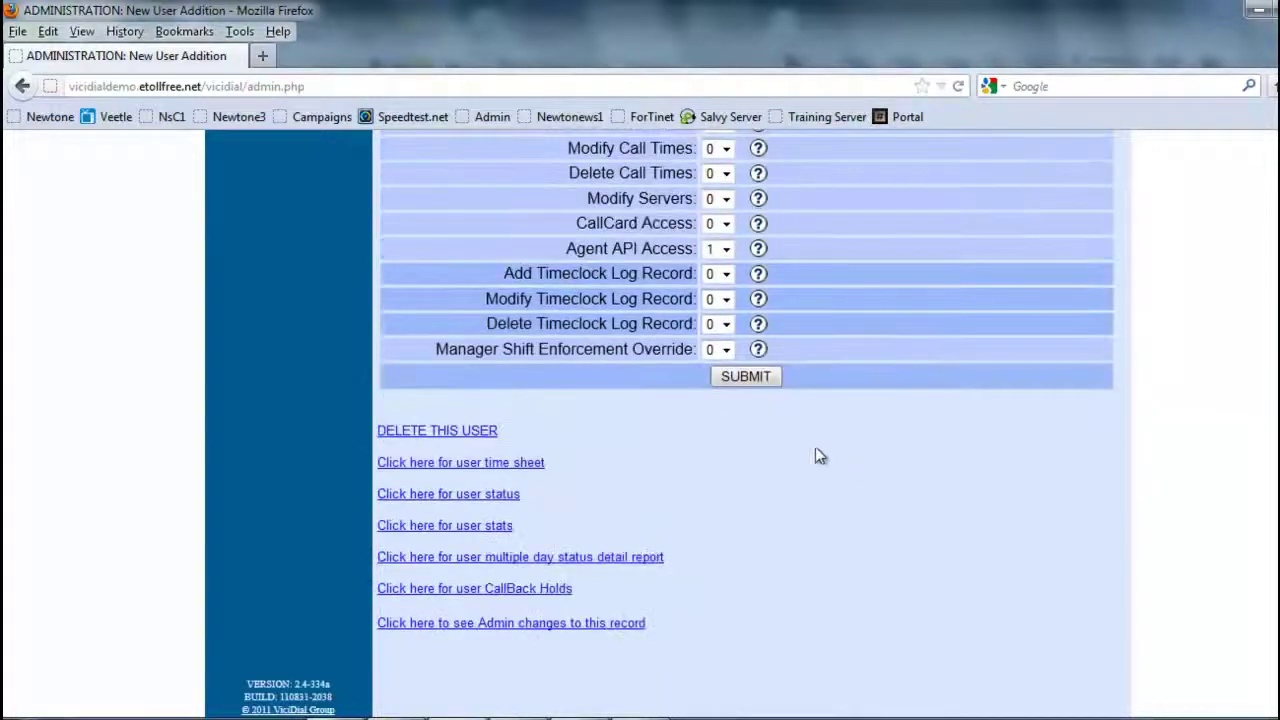
click(746, 380)
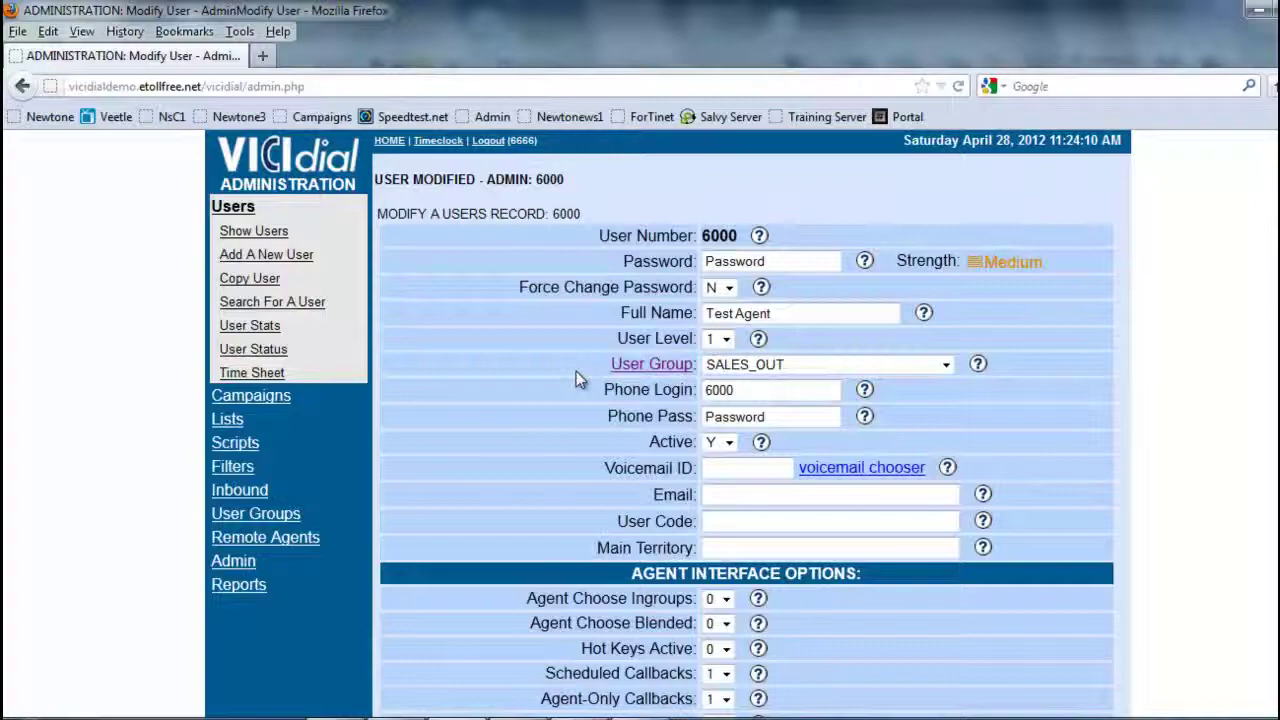
Scroll through user 6000's saved record to verify Agent API Access and the agent options at 1.
scroll(576, 371, down, 10)
scroll(576, 378, down, 18)
scroll(576, 378, up, 20)
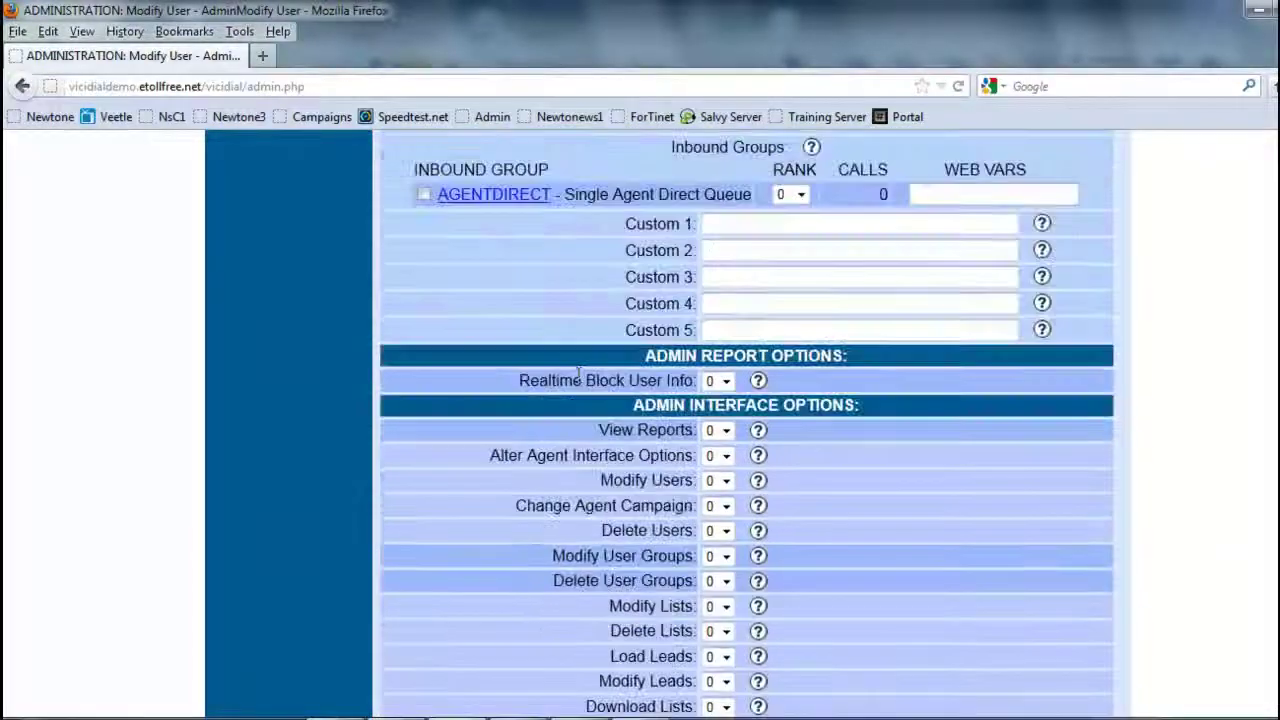
scroll(580, 380, down, 15)
scroll(585, 375, up, 5)
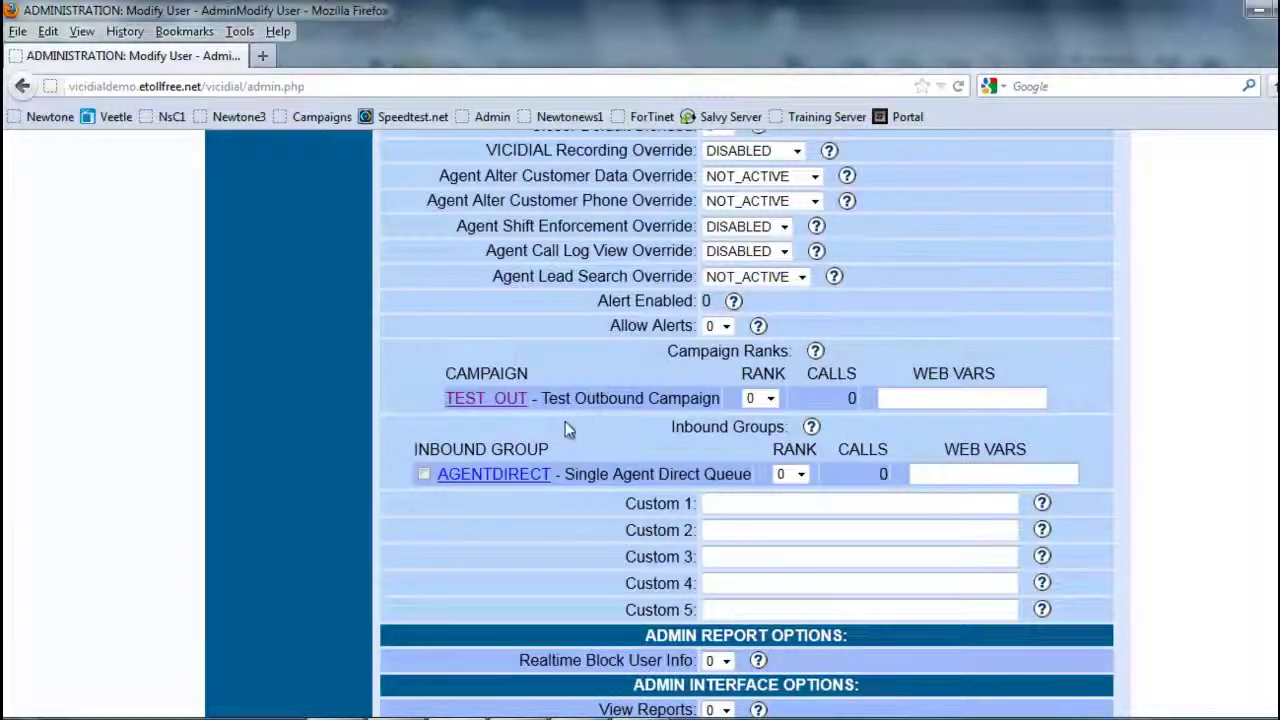
scroll(565, 428, down, 15)
scroll(543, 454, up, 2)
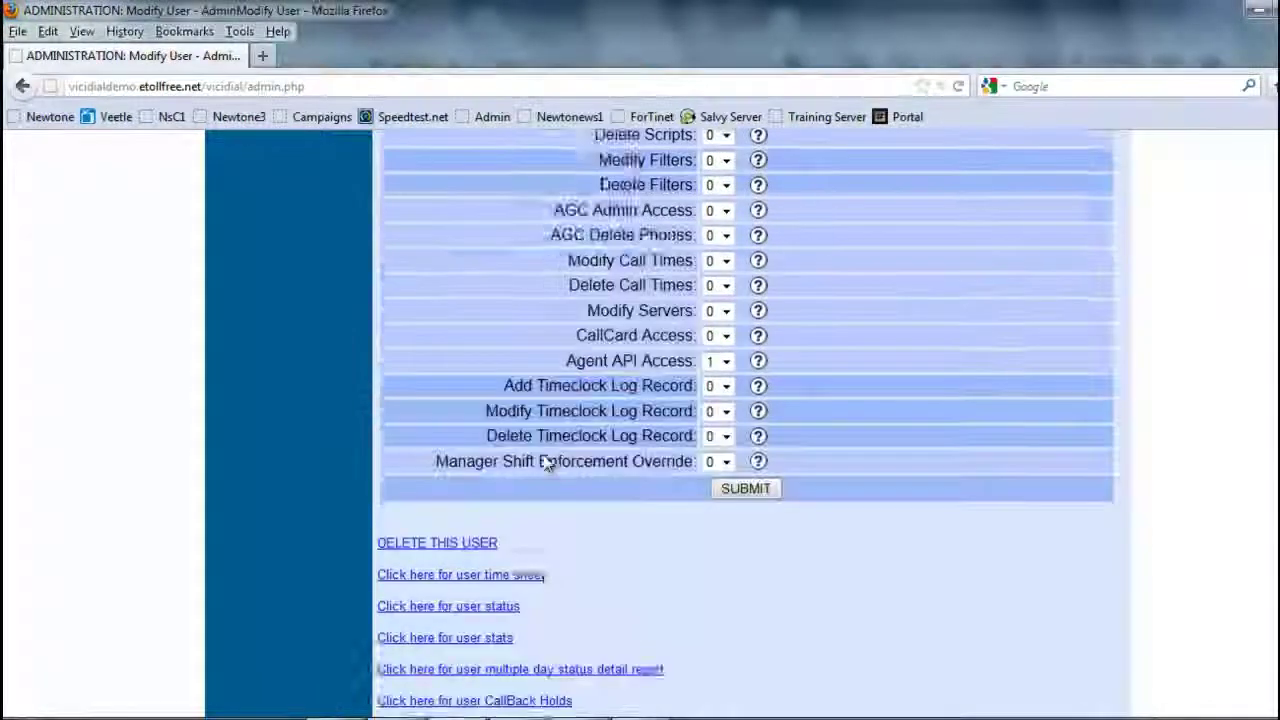
scroll(550, 460, down, 2)
scroll(757, 441, up, 12)
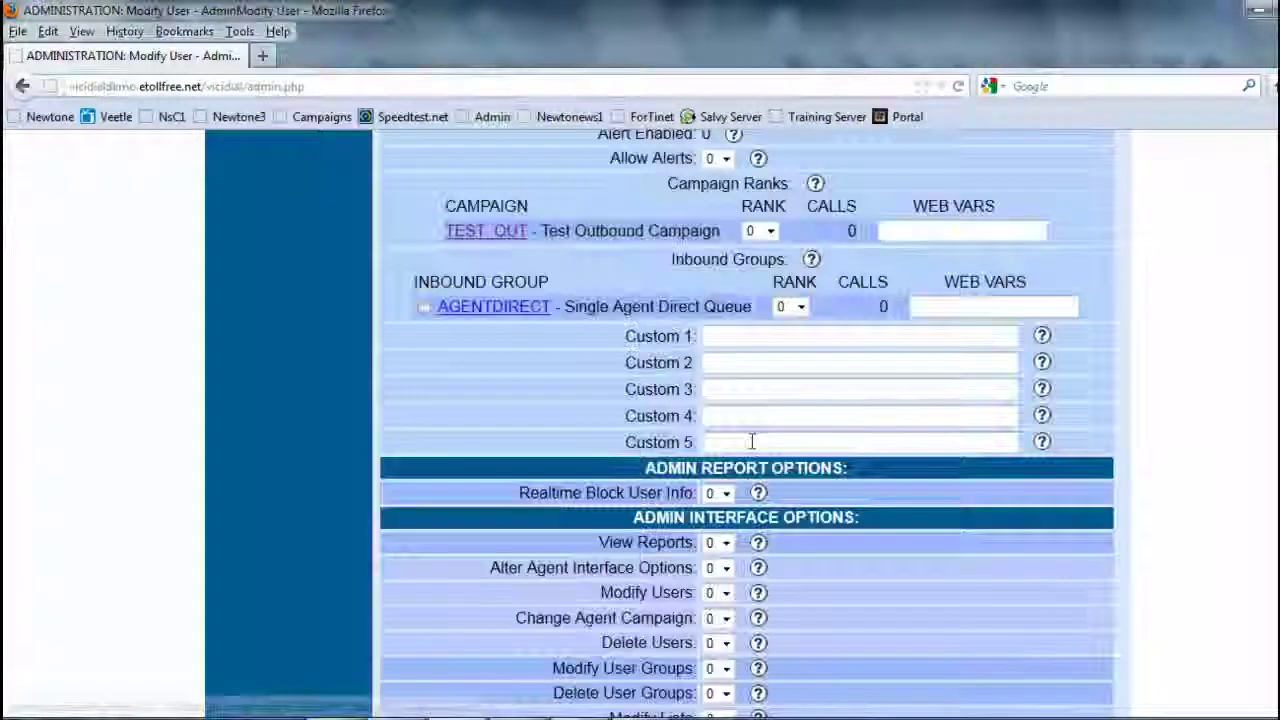
scroll(752, 441, up, 5)
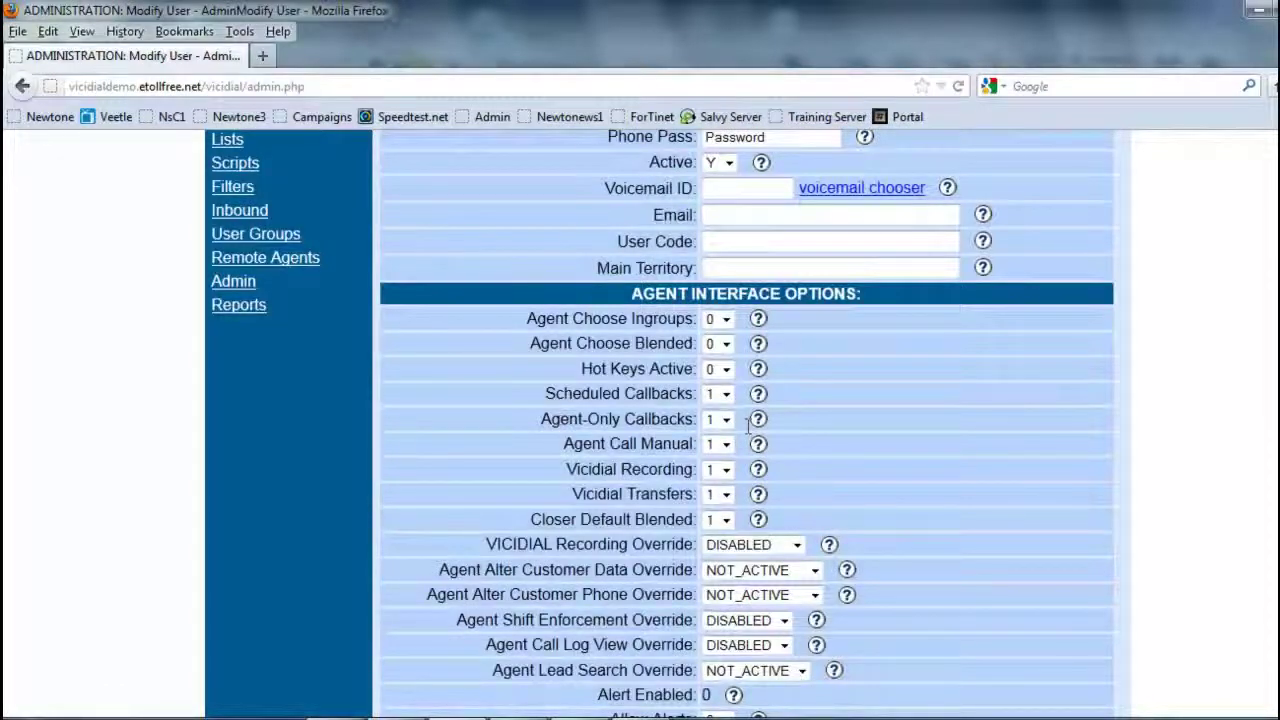